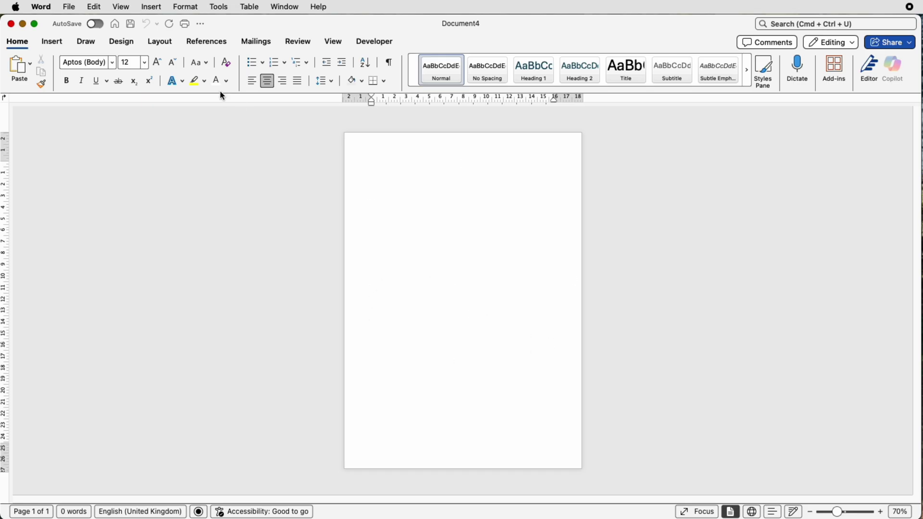
# Switch the blank page from portrait to landscape orientation using Layout > Orientation.
pyautogui.click(161, 42)
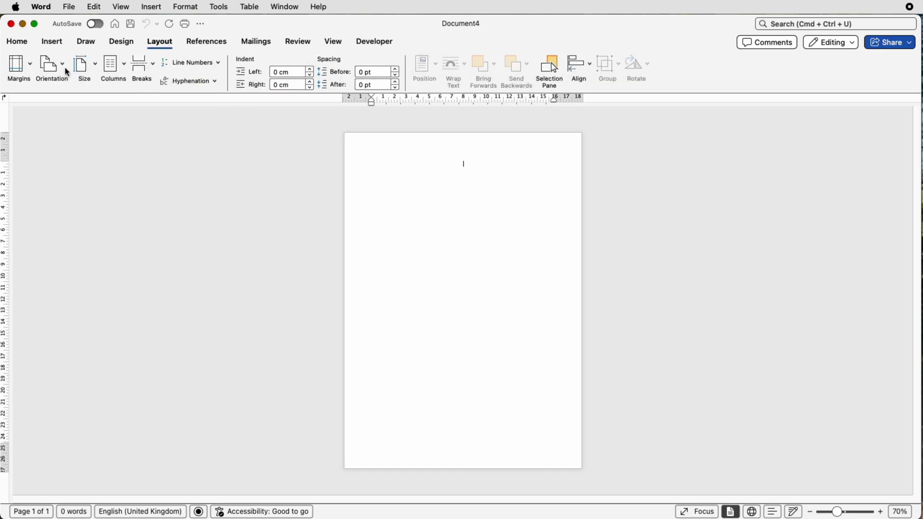
pyautogui.click(66, 72)
pyautogui.click(65, 121)
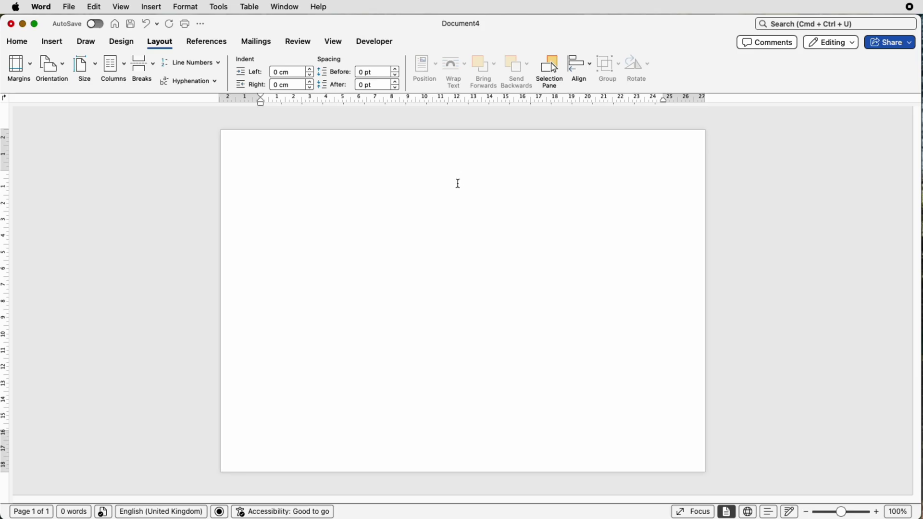
# Draw a vertical straight line in the header and centre it horizontally as the fold mark.
pyautogui.doubleClick(456, 143)
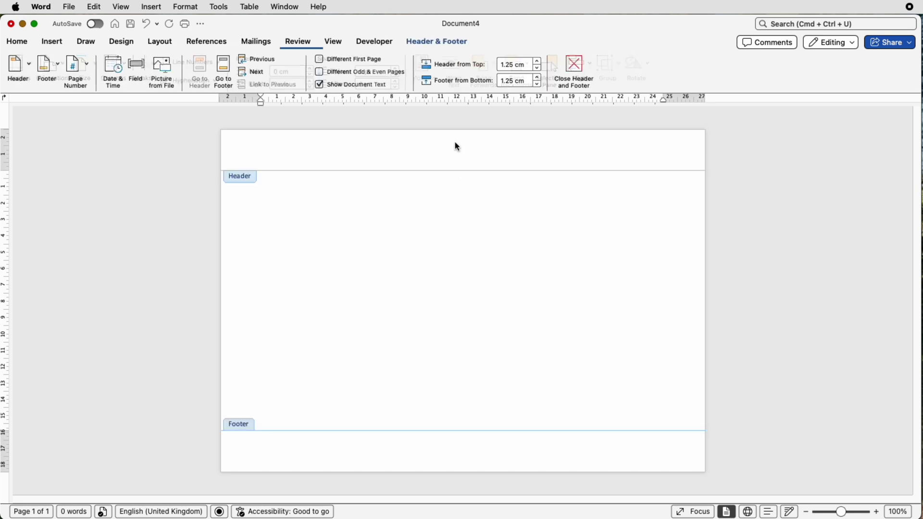
pyautogui.click(51, 41)
pyautogui.click(172, 66)
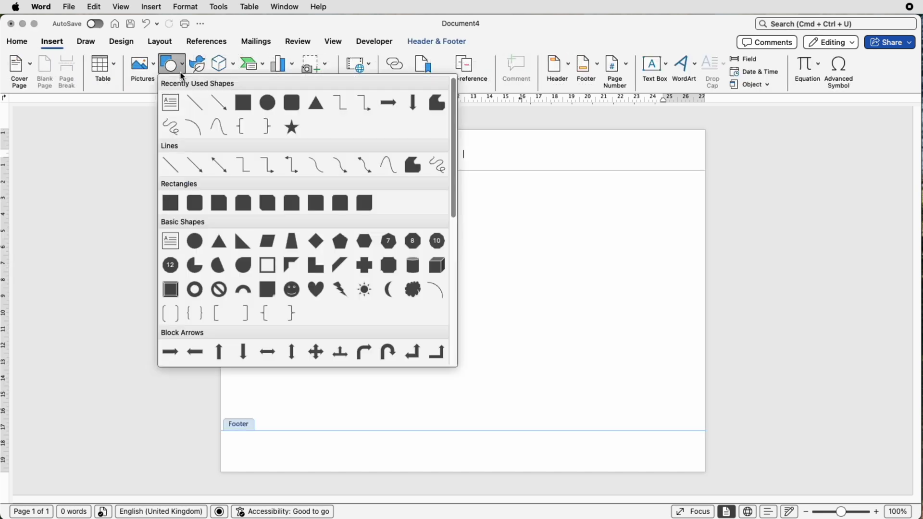
pyautogui.click(170, 163)
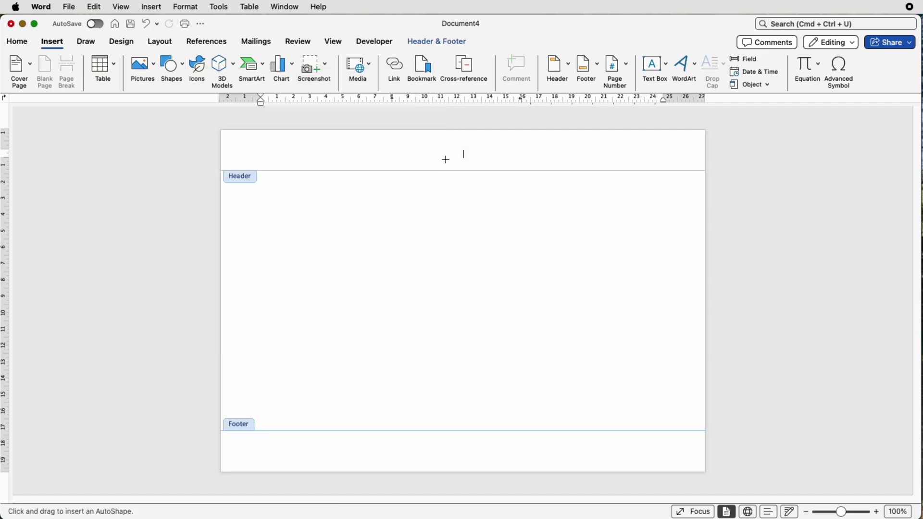
pyautogui.moveTo(454, 150); pyautogui.dragTo(451, 447)
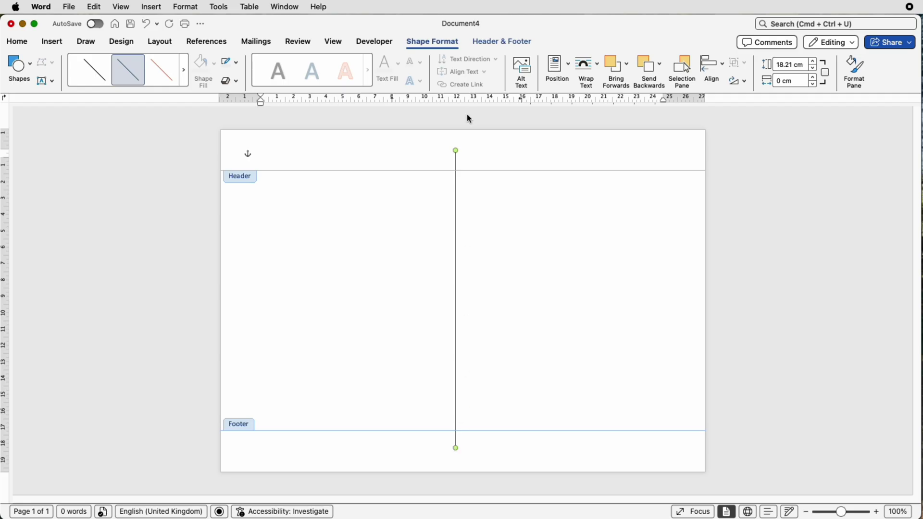
pyautogui.click(721, 64)
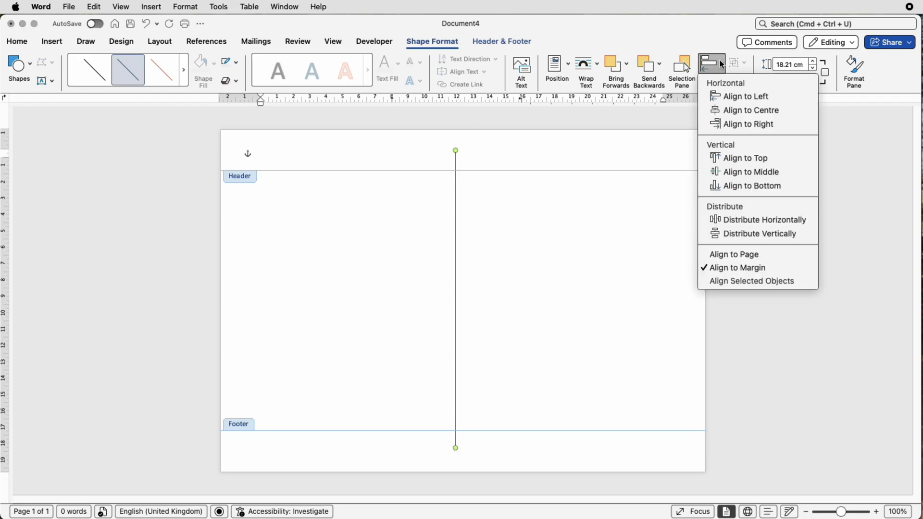
pyautogui.click(731, 110)
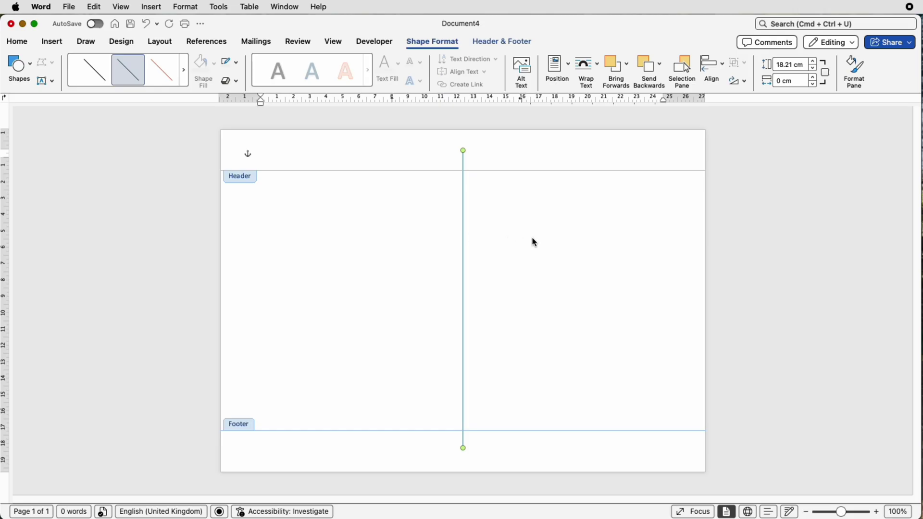
pyautogui.doubleClick(558, 289)
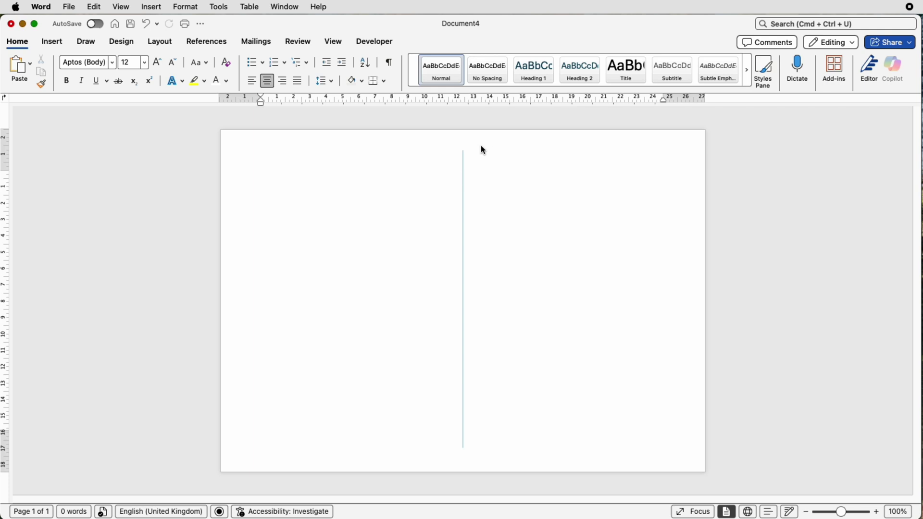
# Insert a page break to add a second landscape page, checking both pages zoomed out.
pyautogui.click(52, 42)
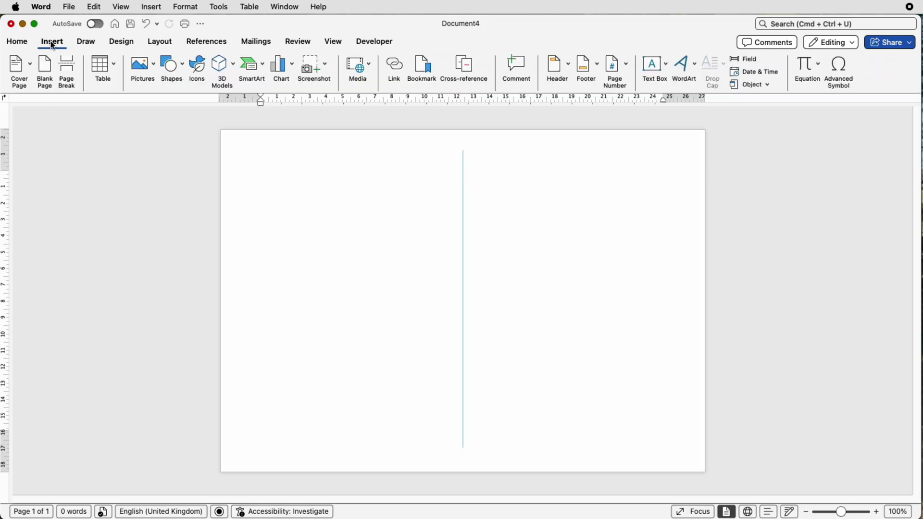
pyautogui.click(66, 76)
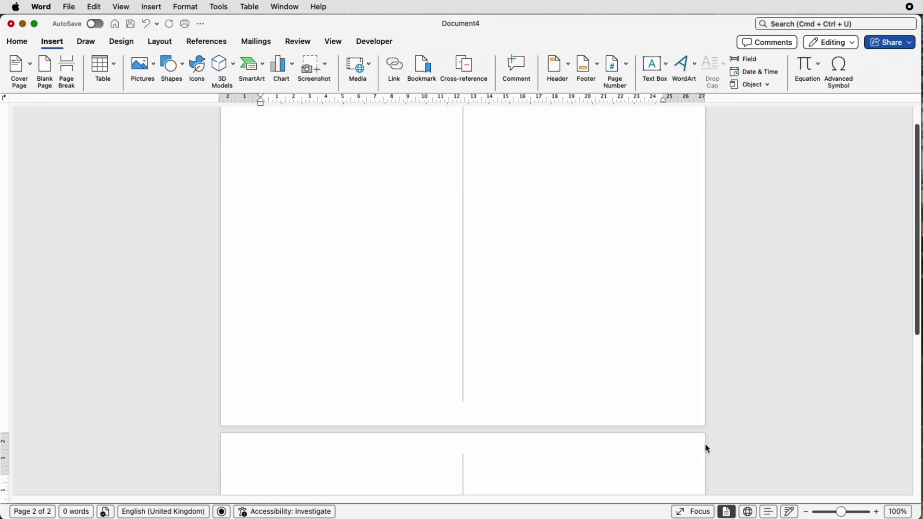
pyautogui.moveTo(842, 513); pyautogui.dragTo(833, 515)
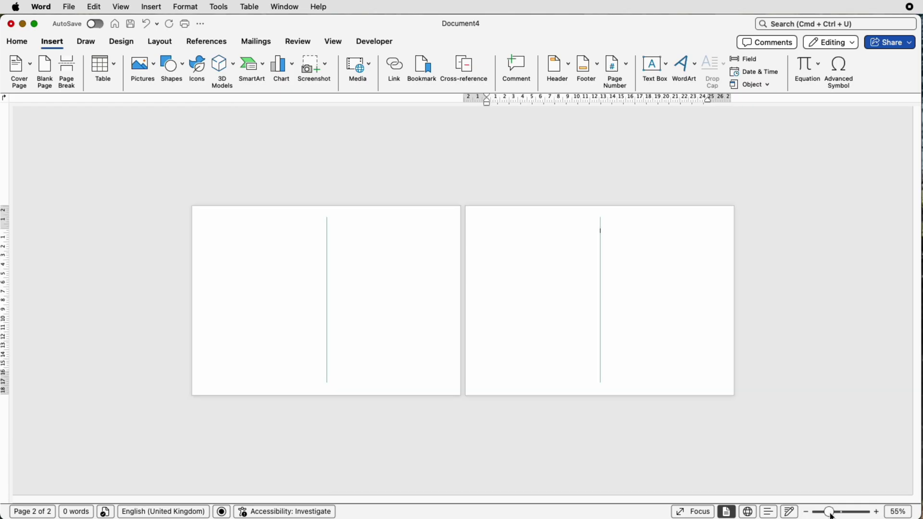
pyautogui.click(833, 515)
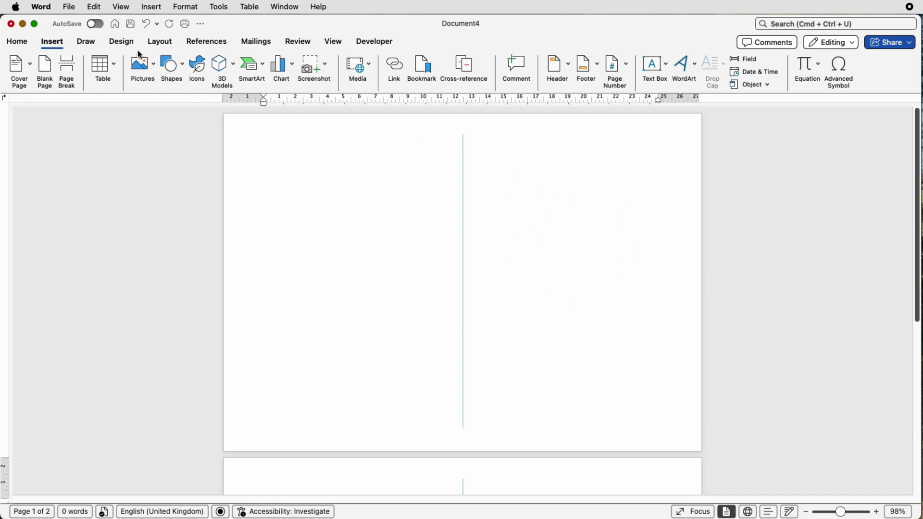
# Look for a picture file in the Downloads folder, then cancel the file insert.
pyautogui.click(150, 70)
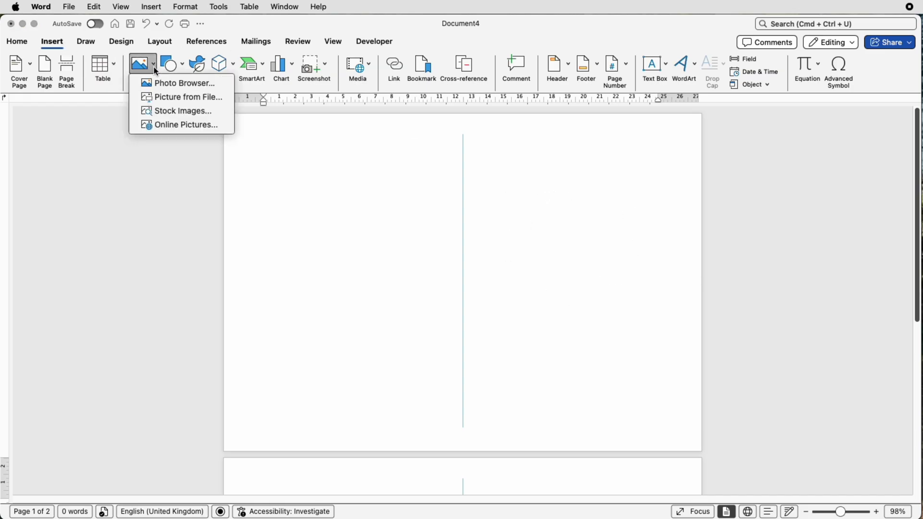
pyautogui.click(159, 96)
pyautogui.click(332, 148)
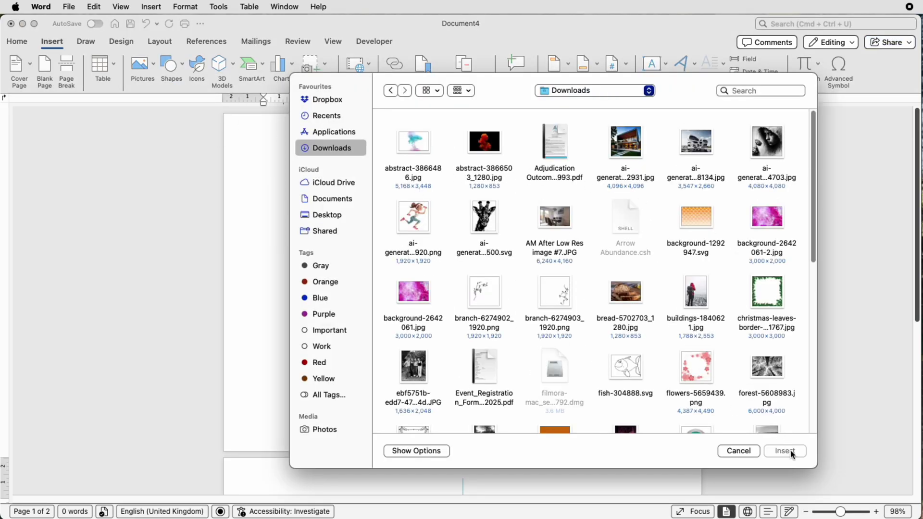
pyautogui.click(738, 451)
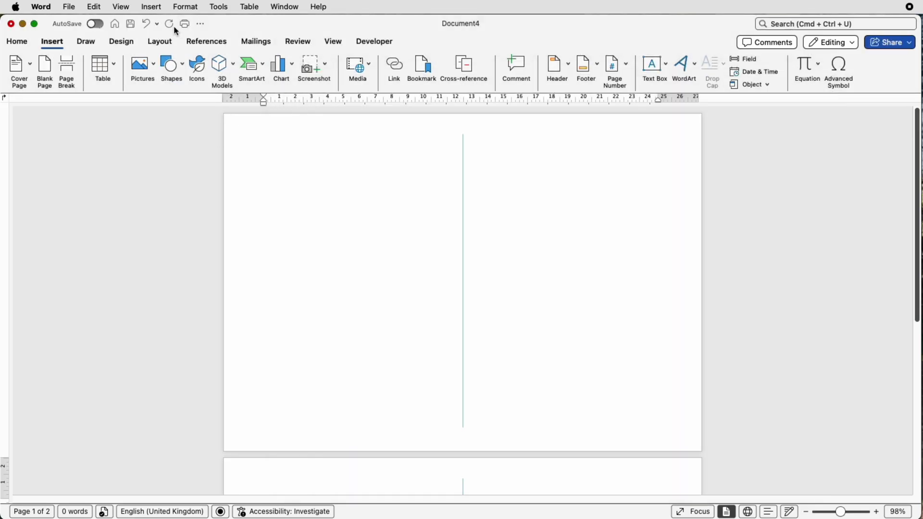
# Search stock images for 'christmas' and insert the red gift-tree photo.
pyautogui.click(154, 65)
pyautogui.click(174, 111)
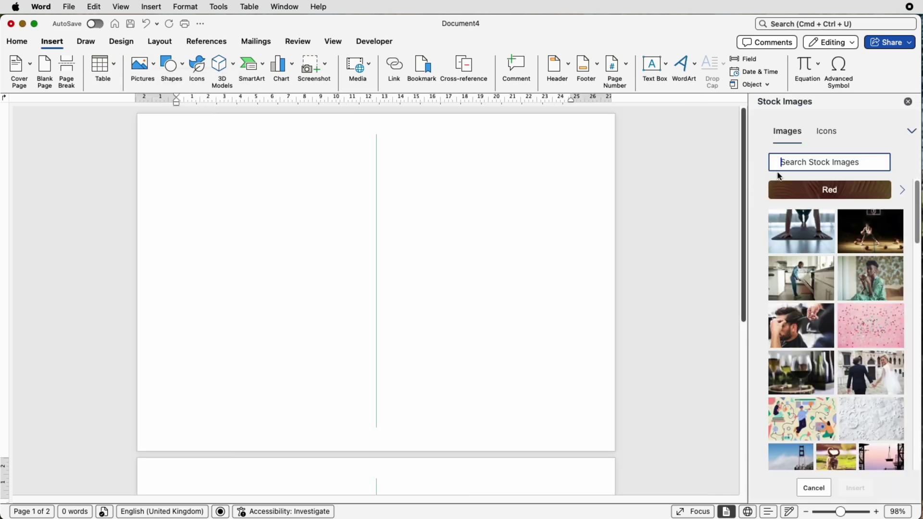
pyautogui.write('chris')
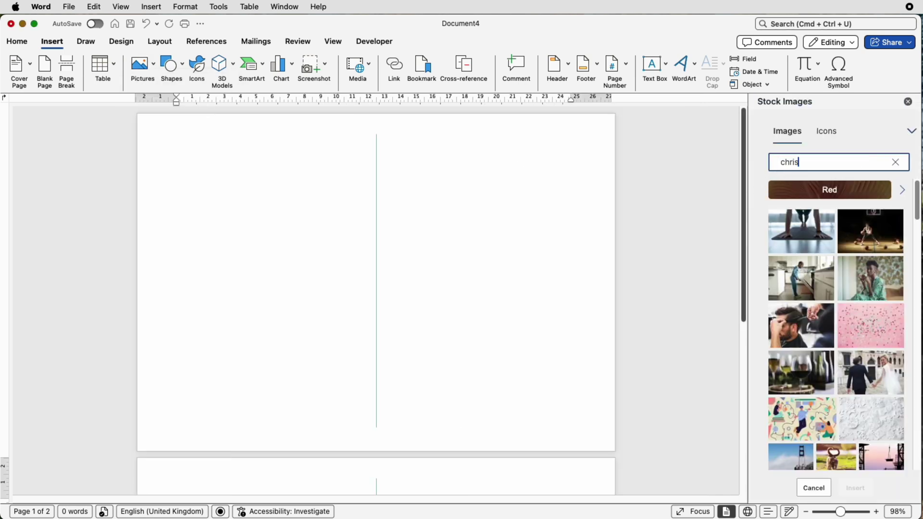
pyautogui.write('tmas')
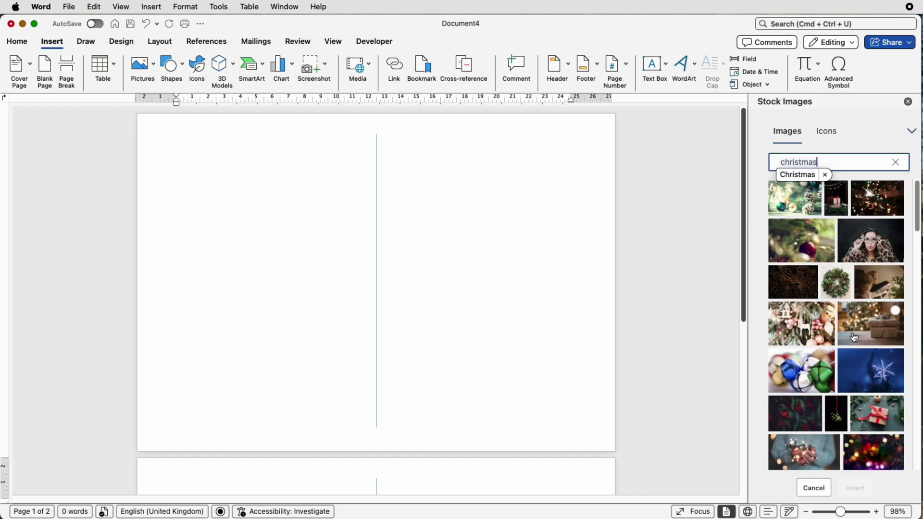
pyautogui.press('Return')
pyautogui.scroll(-5, 853, 336)
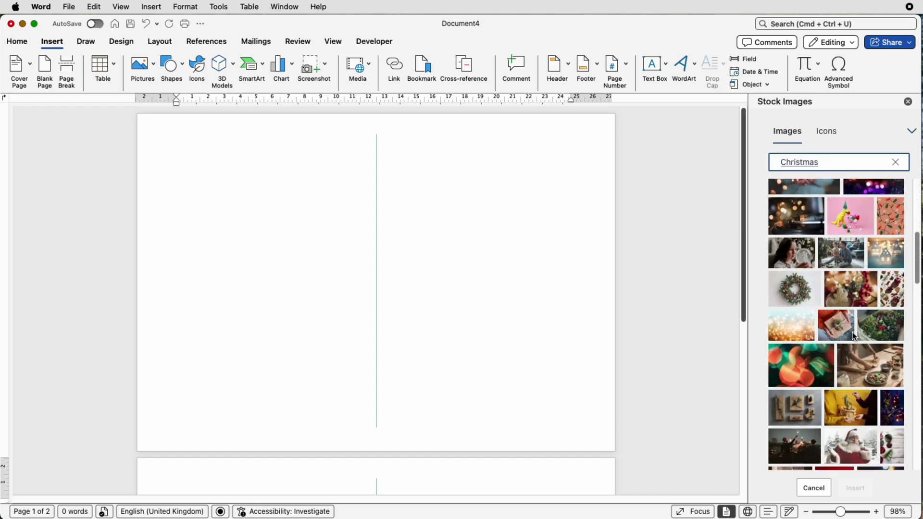
pyautogui.scroll(-10, 852, 333)
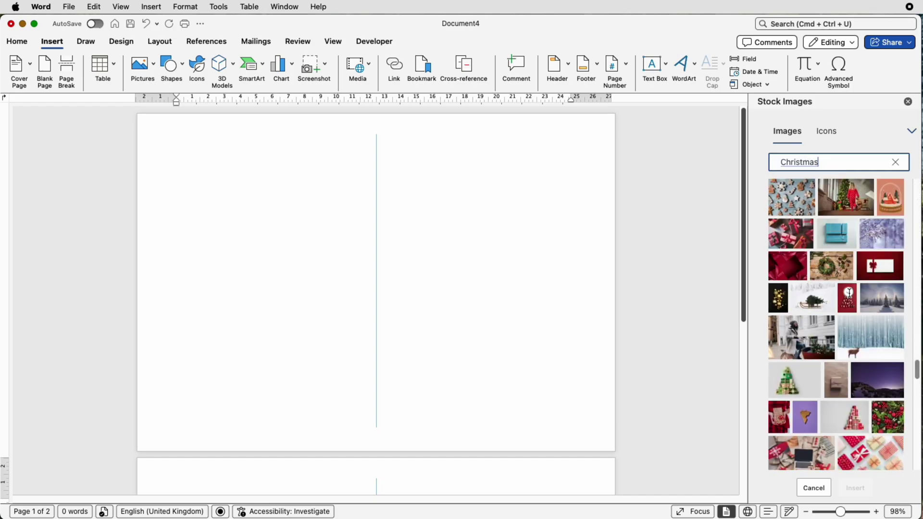
pyautogui.click(849, 292)
pyautogui.click(847, 488)
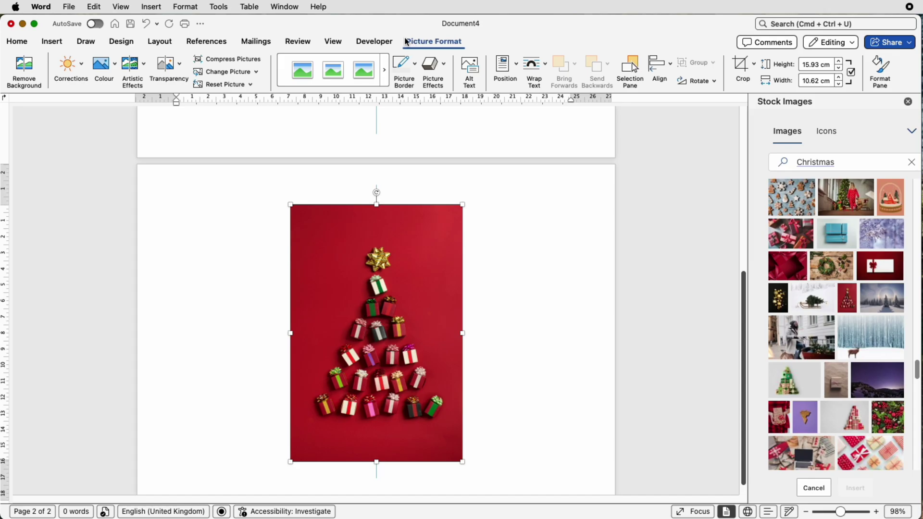
# Set the photo to In Front of Text and move it onto page 1's right half.
pyautogui.click(542, 66)
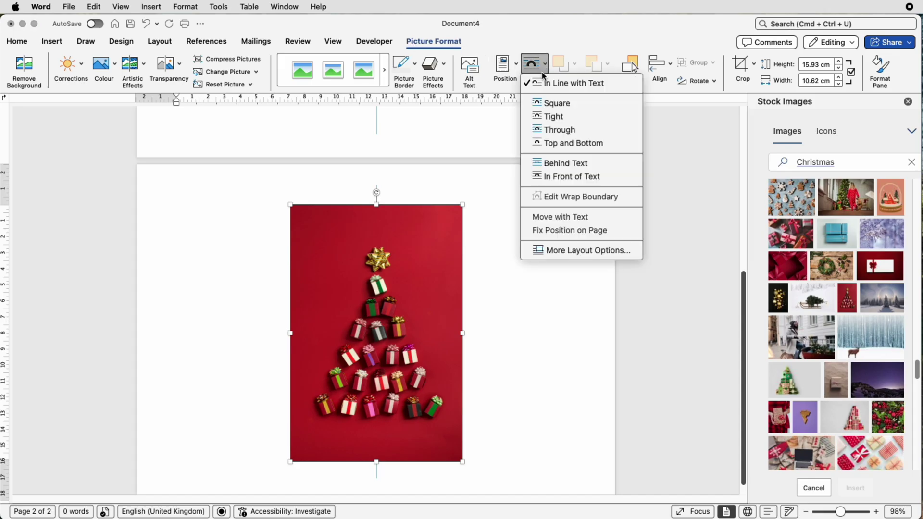
pyautogui.click(550, 177)
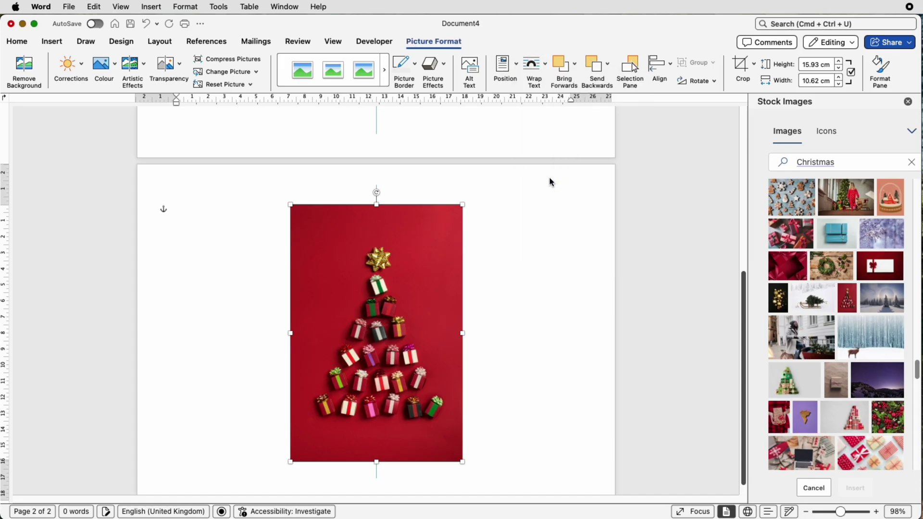
pyautogui.moveTo(431, 275); pyautogui.dragTo(500, 122)
pyautogui.press('super+z')
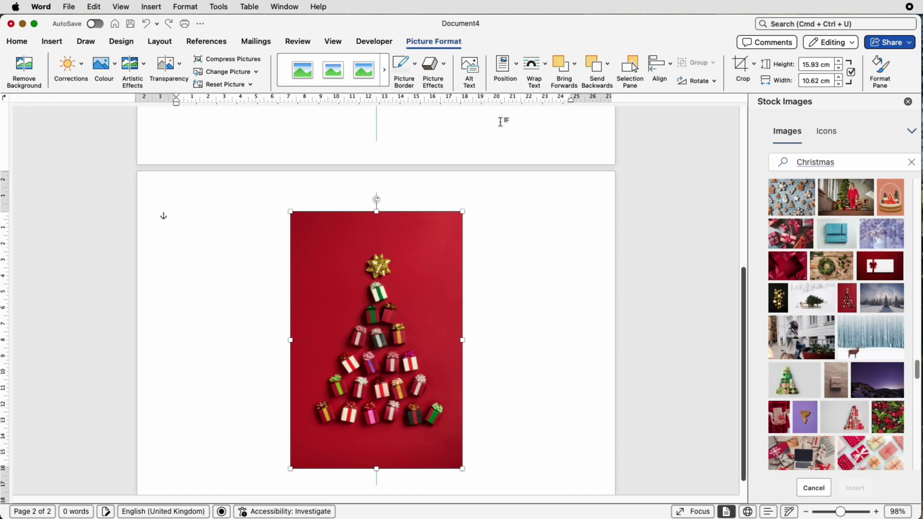
pyautogui.press('super+y')
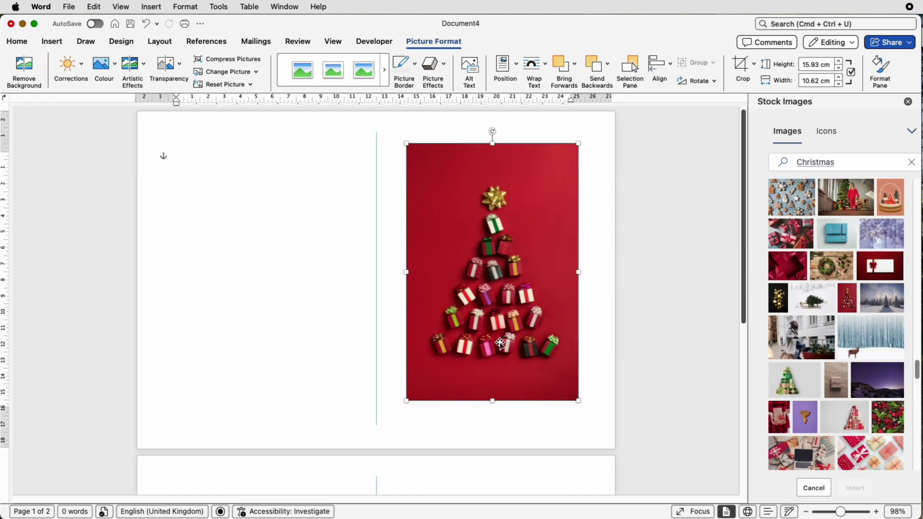
pyautogui.scroll(-1, 501, 342)
pyautogui.scroll(-2, 500, 325)
pyautogui.scroll(3, 501, 325)
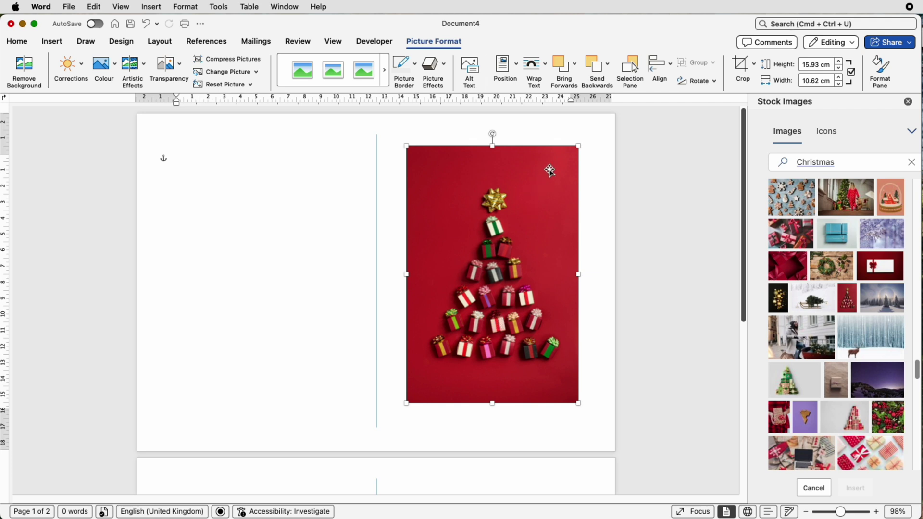
# Resize the photo by its corners to 19.75 × 13.16 cm and position it right of the fold.
pyautogui.moveTo(578, 147); pyautogui.dragTo(595, 122)
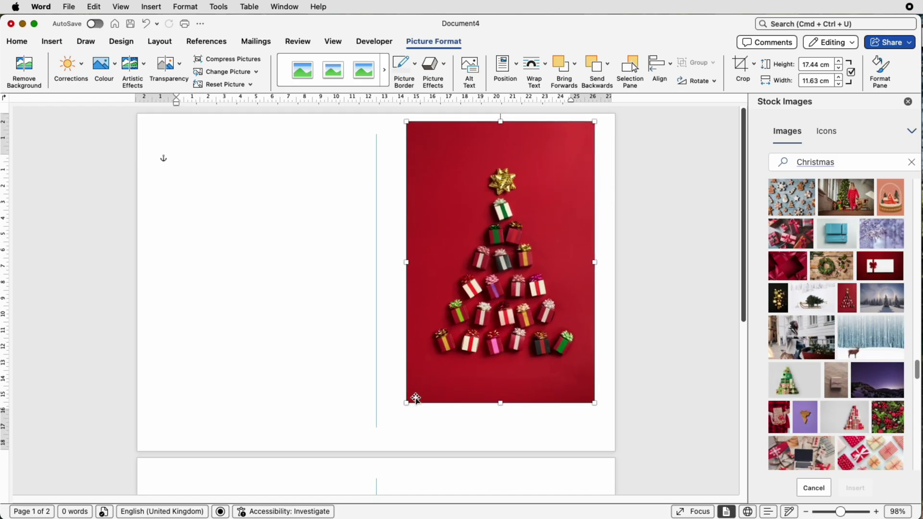
pyautogui.moveTo(406, 403); pyautogui.dragTo(390, 417)
pyautogui.moveTo(490, 298); pyautogui.dragTo(495, 304)
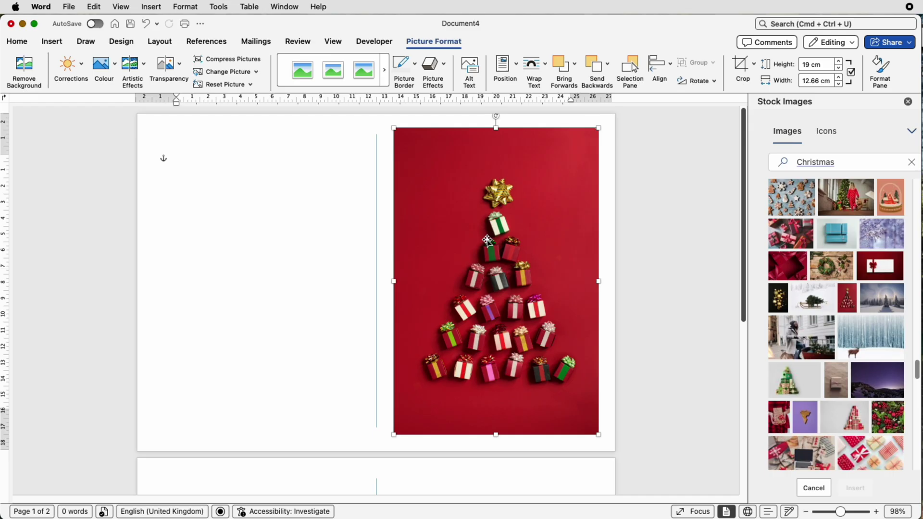
pyautogui.moveTo(599, 128); pyautogui.dragTo(584, 160)
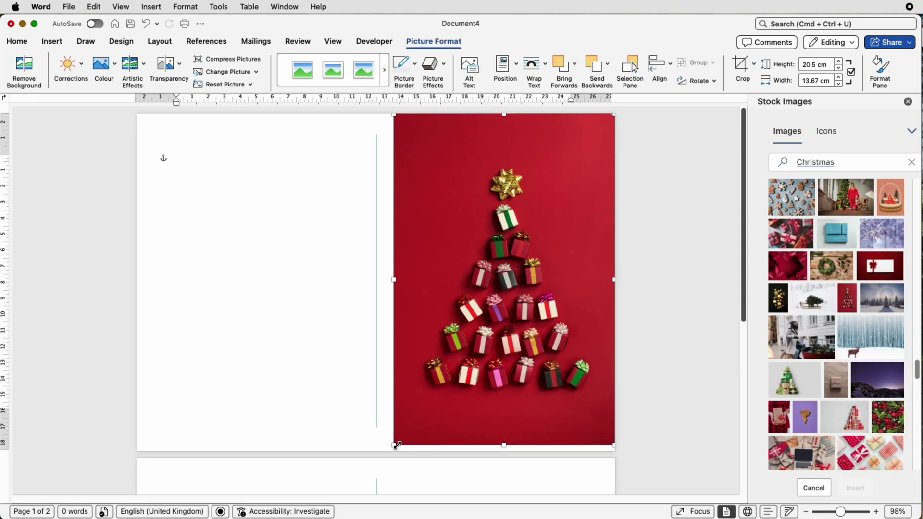
pyautogui.moveTo(394, 446); pyautogui.dragTo(376, 450)
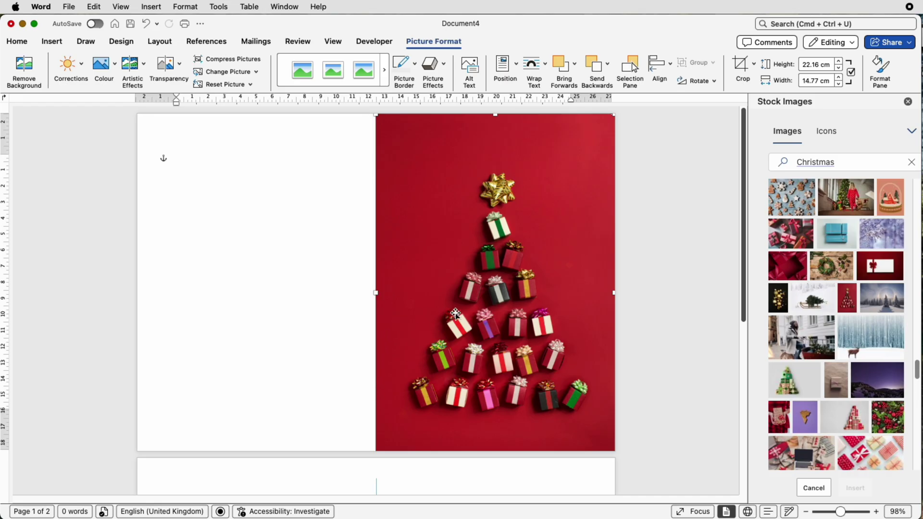
pyautogui.moveTo(376, 115); pyautogui.dragTo(399, 151)
pyautogui.moveTo(502, 277); pyautogui.dragTo(496, 270)
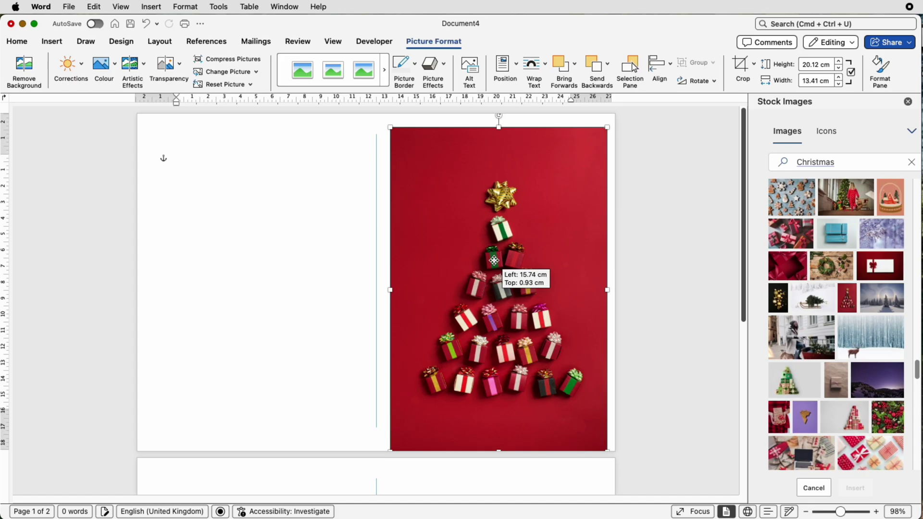
pyautogui.moveTo(493, 261); pyautogui.dragTo(494, 254)
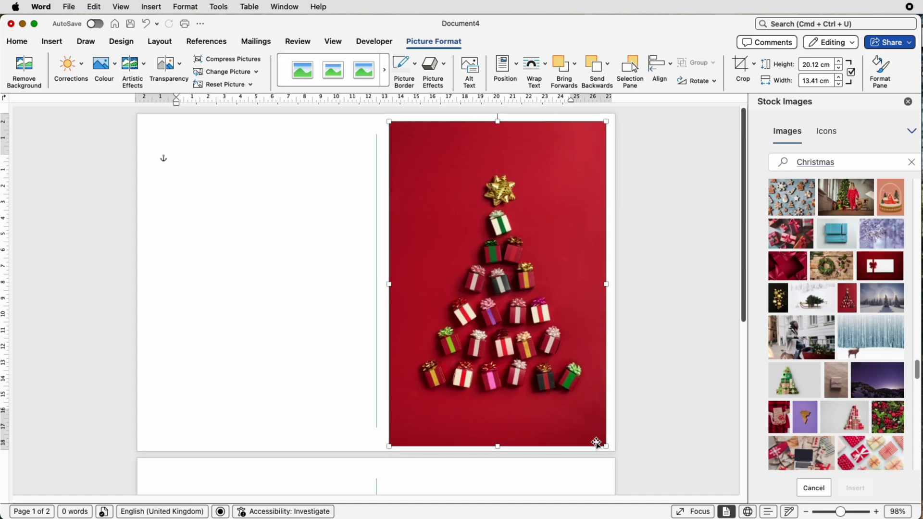
pyautogui.moveTo(606, 446); pyautogui.dragTo(601, 440)
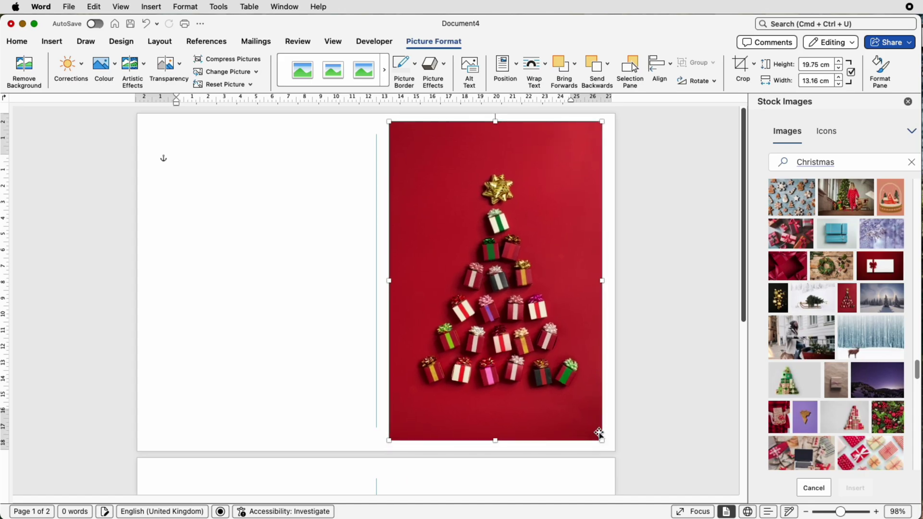
pyautogui.click(542, 388)
# Crop a thin strip off the photo's top edge and nudge it into place.
pyautogui.click(742, 67)
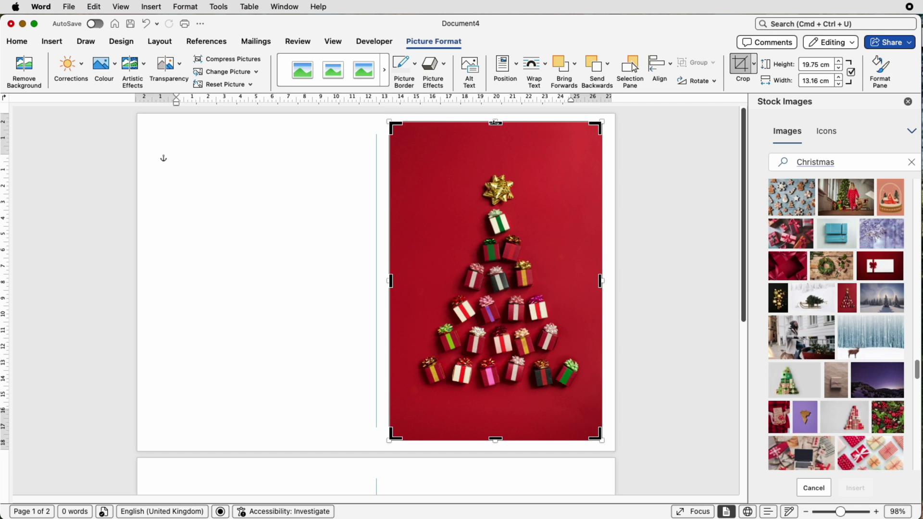
pyautogui.moveTo(495, 122); pyautogui.dragTo(493, 129)
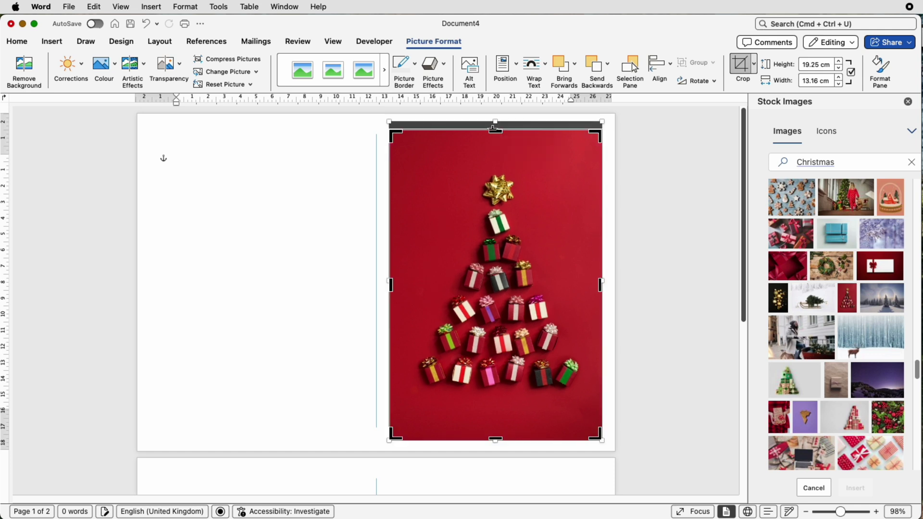
pyautogui.press('Escape')
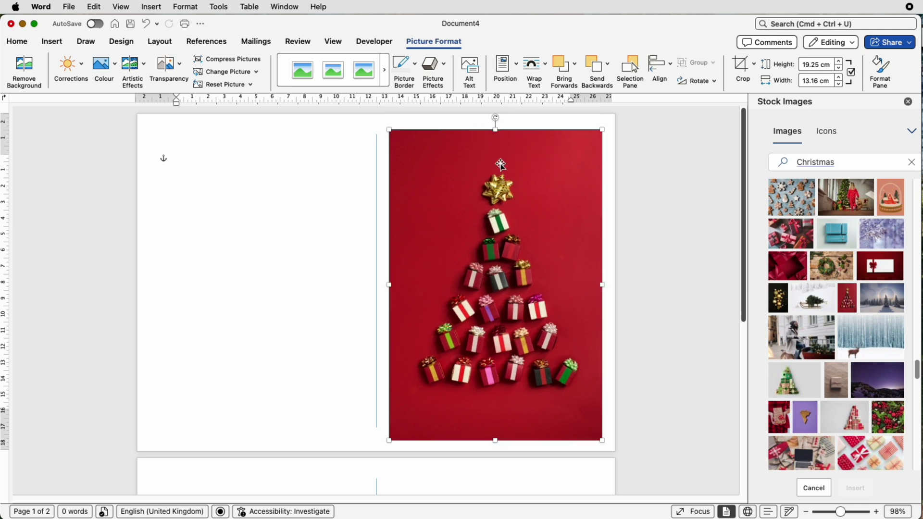
pyautogui.press('Up')
pyautogui.press('Up')
pyautogui.press('Up')
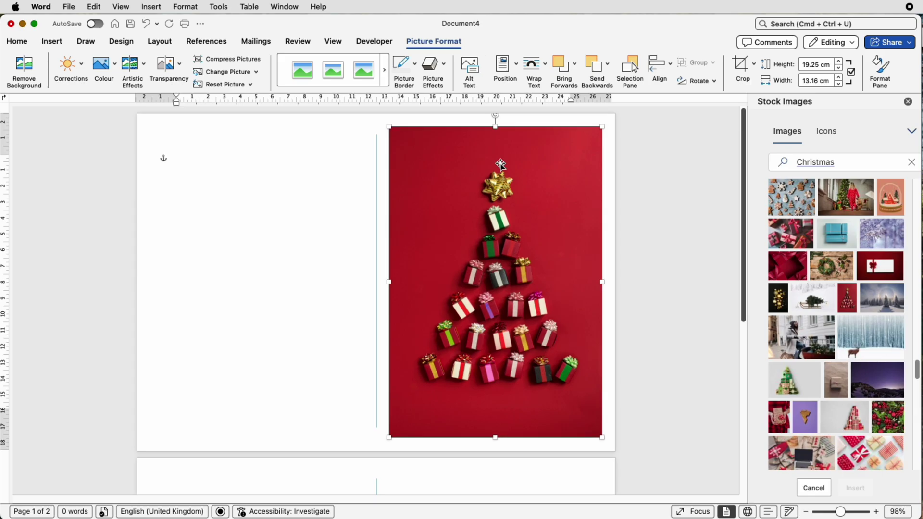
pyautogui.press('Down')
pyautogui.press('Right')
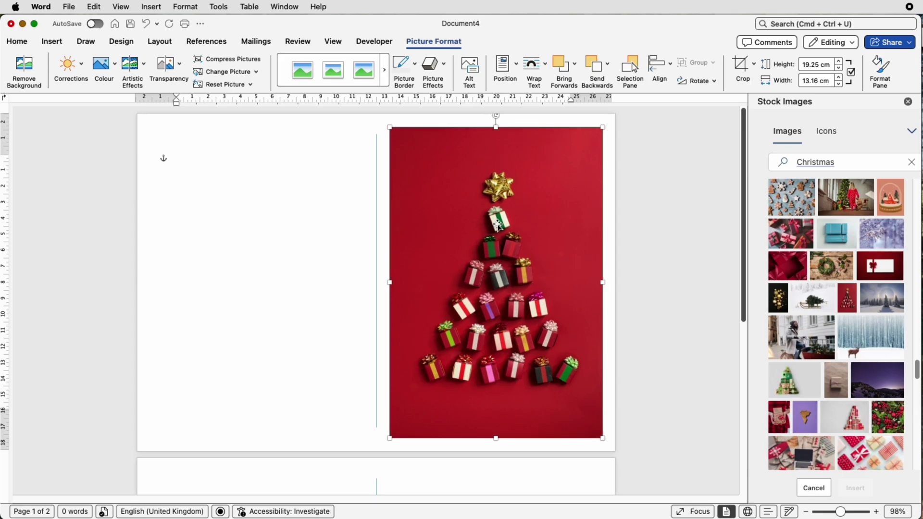
# Stretch the photo to 21.71 × 14.85 cm so it fills the right half of page 1.
pyautogui.click(670, 67)
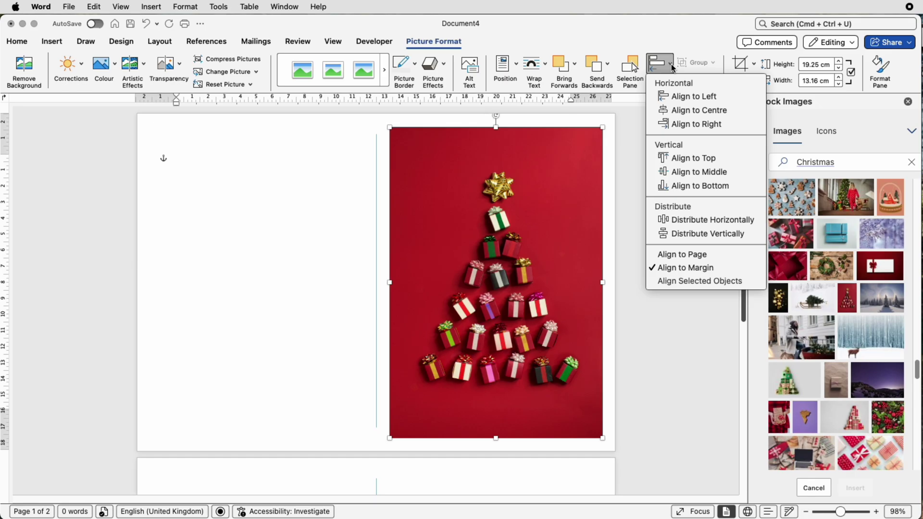
pyautogui.click(680, 174)
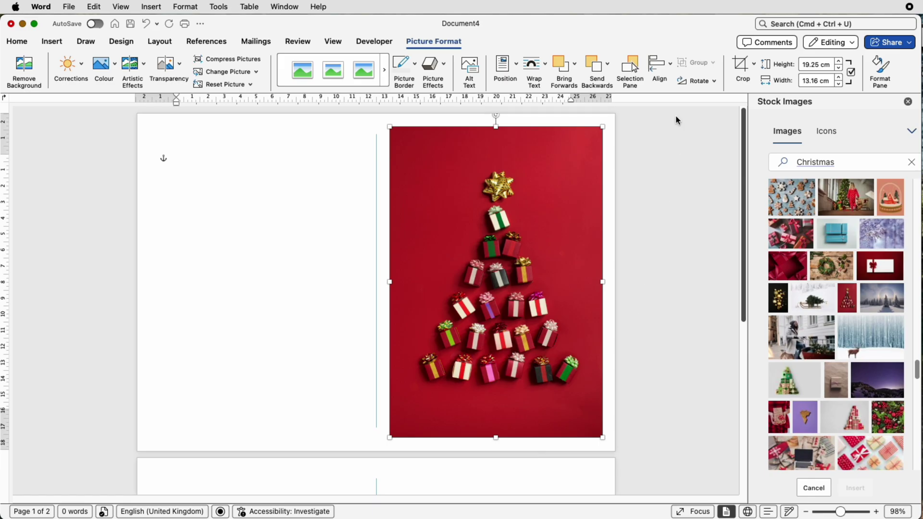
pyautogui.click(670, 67)
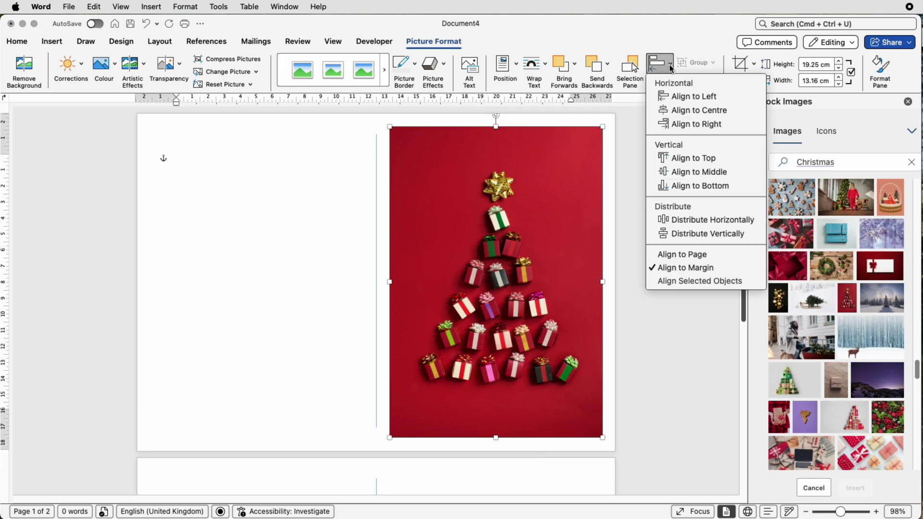
pyautogui.click(671, 111)
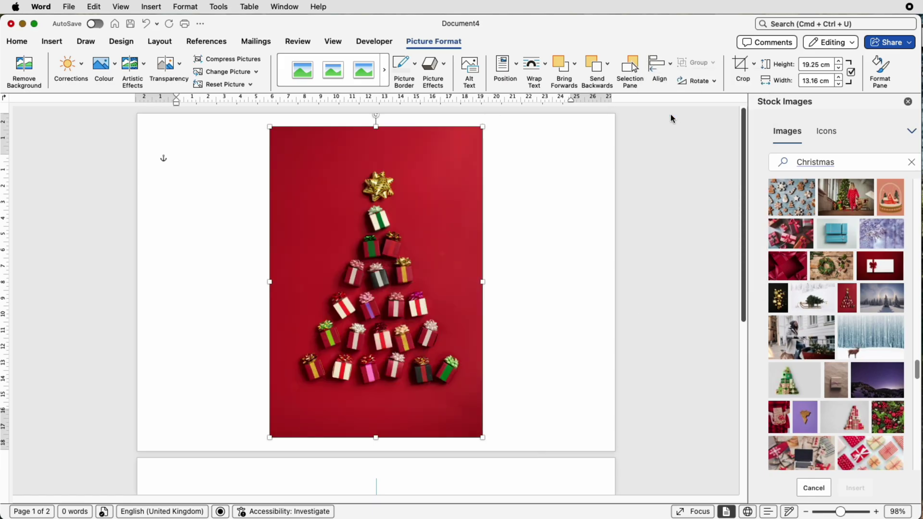
pyautogui.press('super+z')
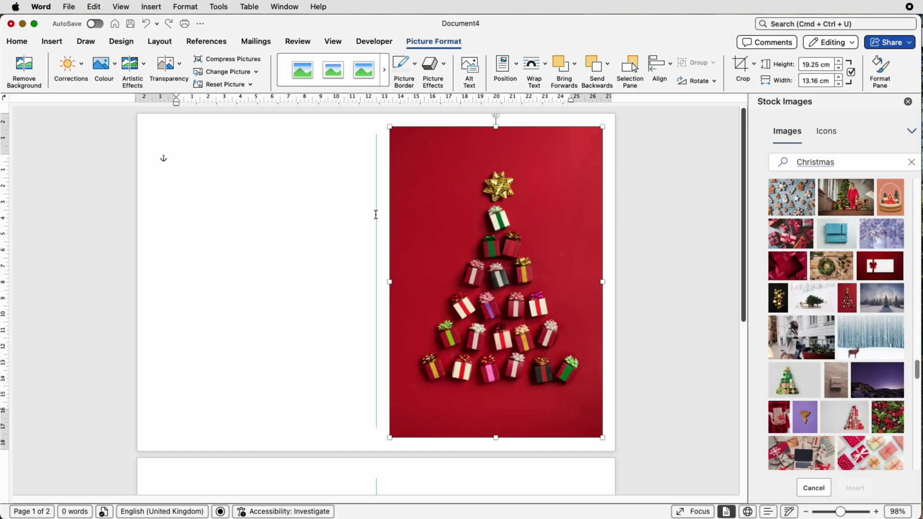
pyautogui.moveTo(602, 127); pyautogui.dragTo(615, 114)
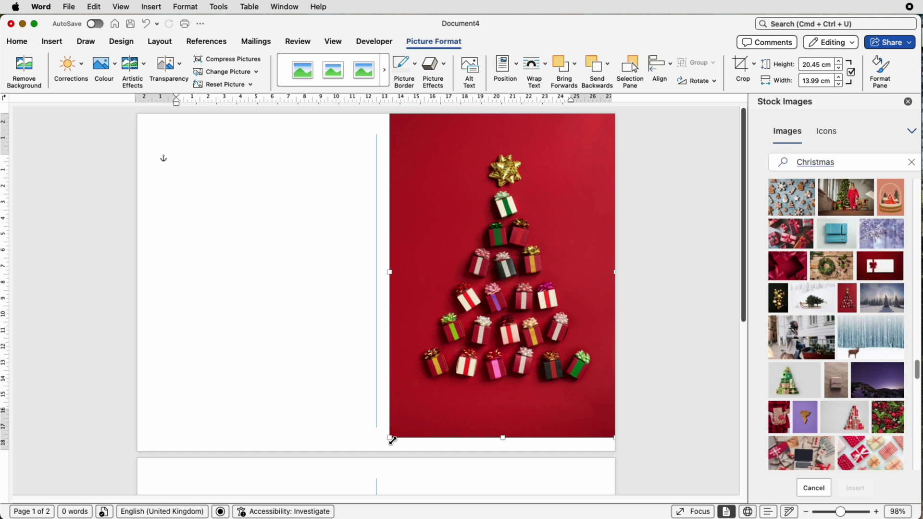
pyautogui.moveTo(389, 438); pyautogui.dragTo(376, 451)
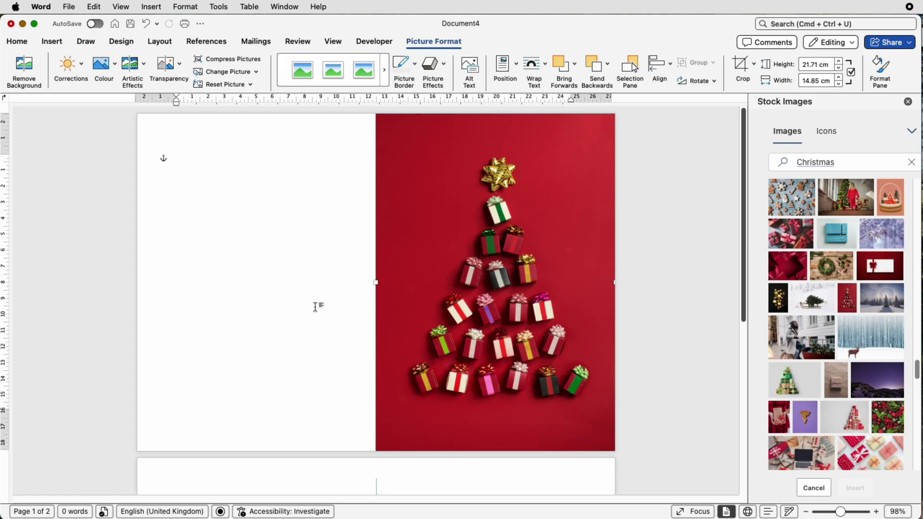
pyautogui.click(315, 304)
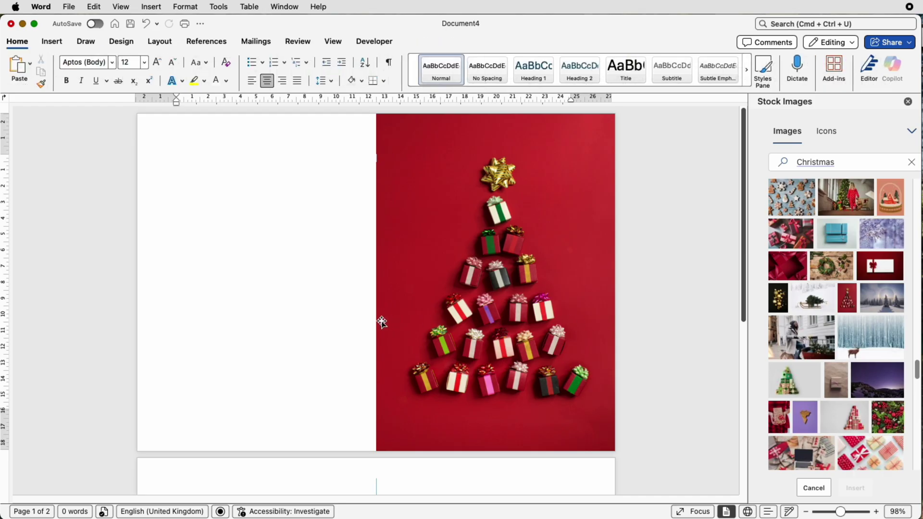
# Add plain black WordArt reading 'Merry' and place it at the photo's top above the star.
pyautogui.click(52, 41)
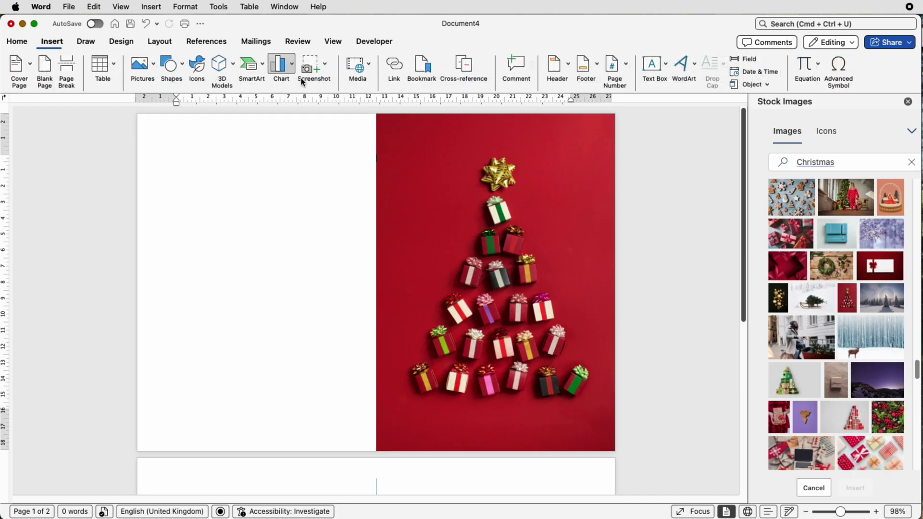
pyautogui.click(681, 63)
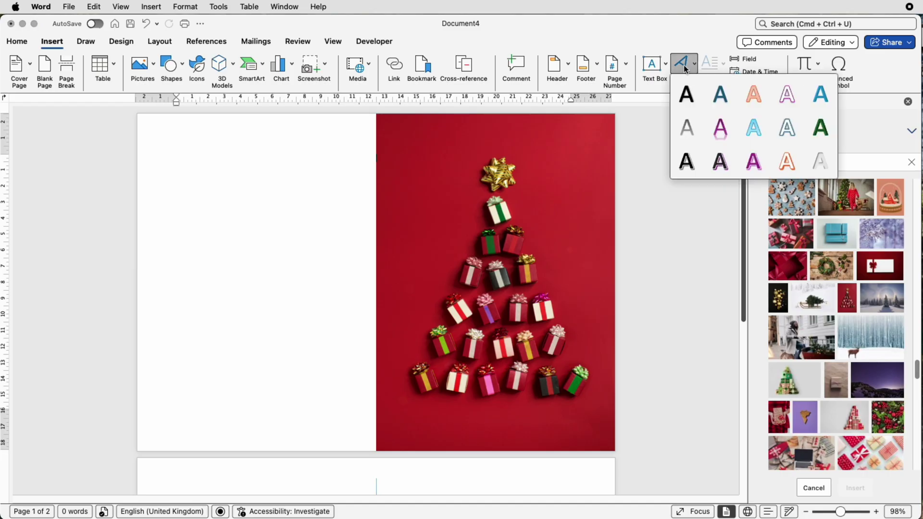
pyautogui.click(685, 102)
pyautogui.press('BackSpace')
pyautogui.write('Merry')
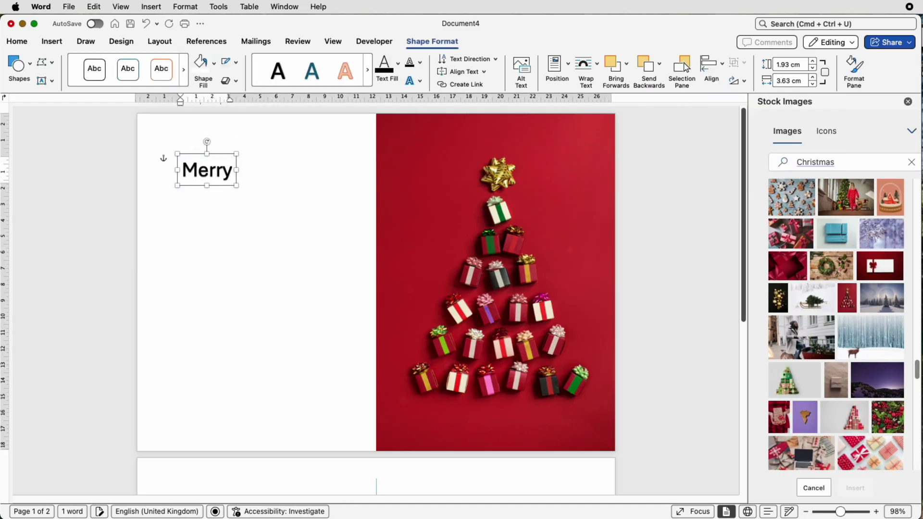
pyautogui.moveTo(225, 154); pyautogui.dragTo(507, 124)
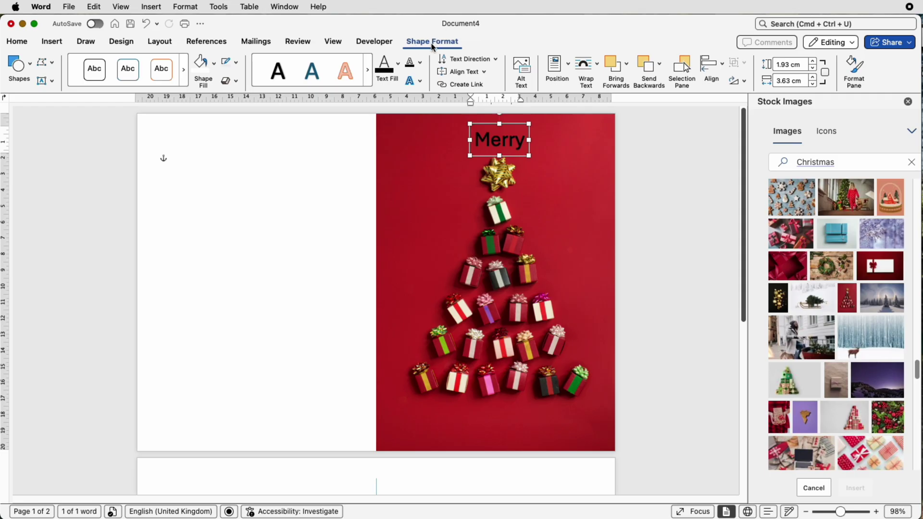
# Try No Shadow on Merry's text effects, then restore the 60% transparency drop shadow.
pyautogui.click(854, 71)
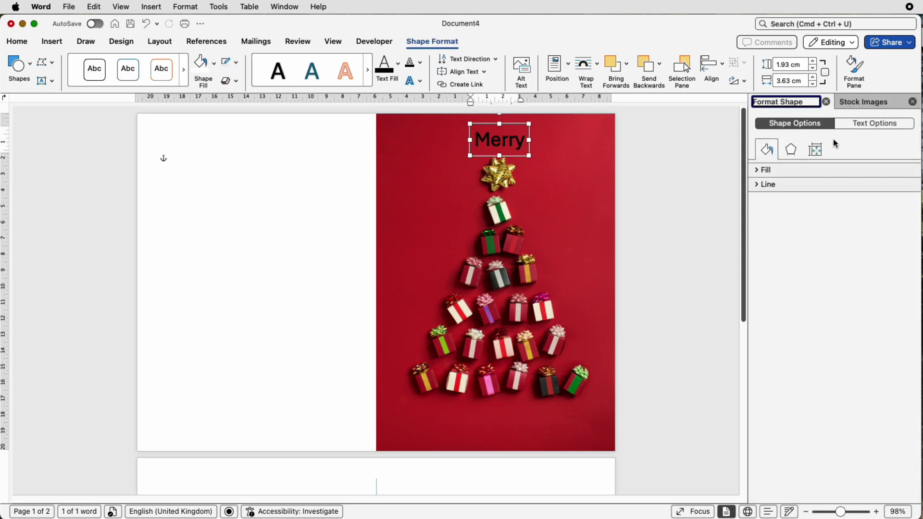
pyautogui.click(859, 123)
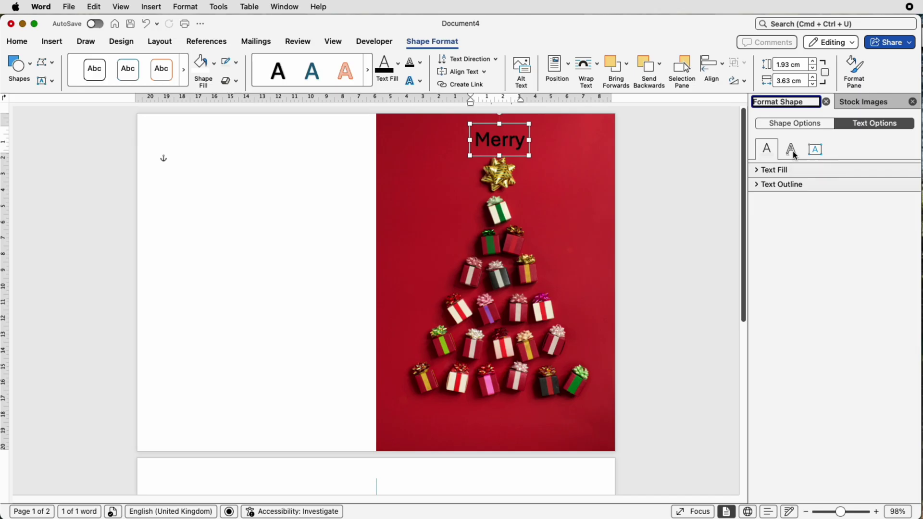
pyautogui.click(792, 151)
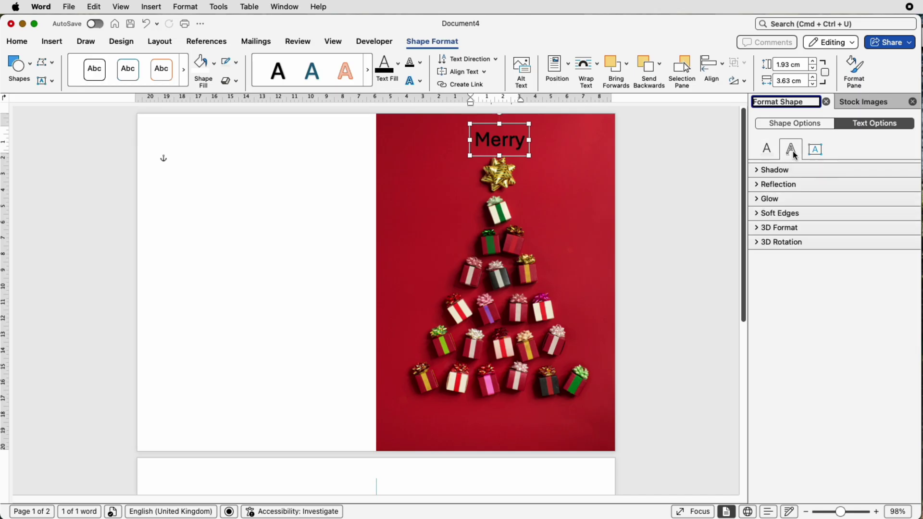
pyautogui.click(760, 171)
pyautogui.click(900, 190)
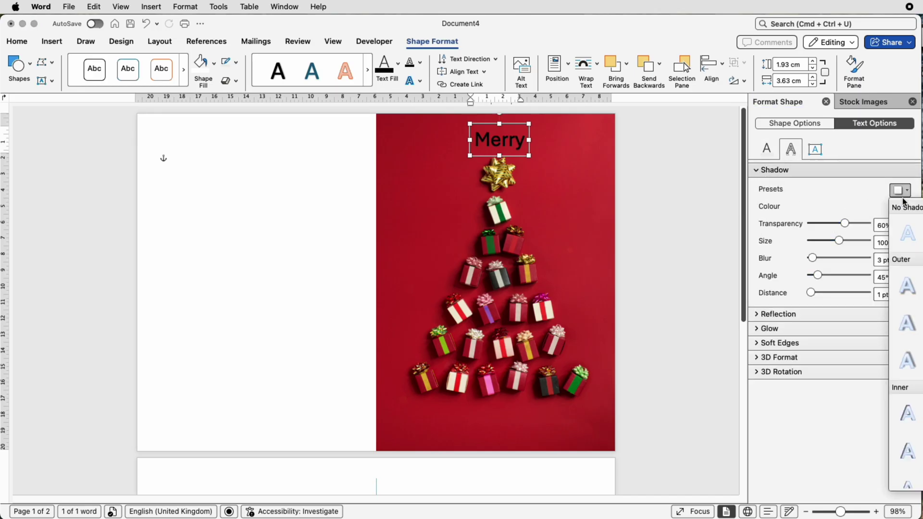
pyautogui.click(907, 235)
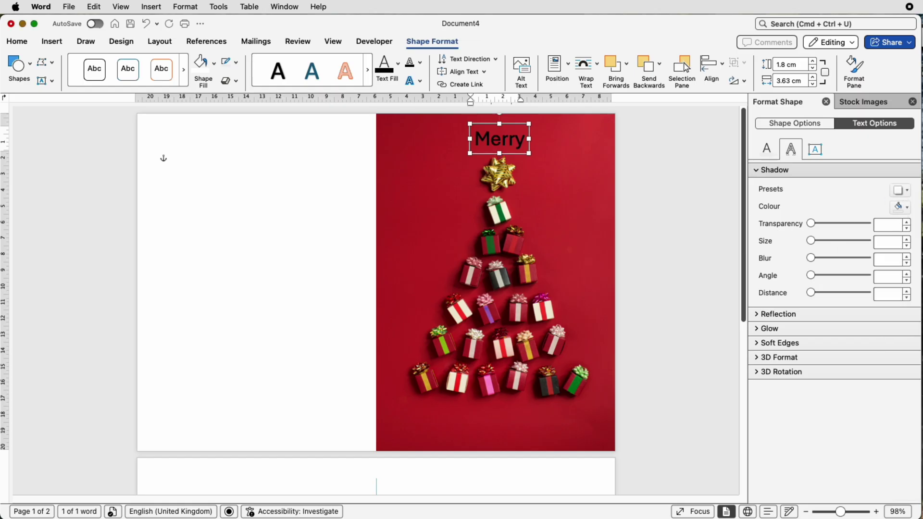
pyautogui.press('super+z')
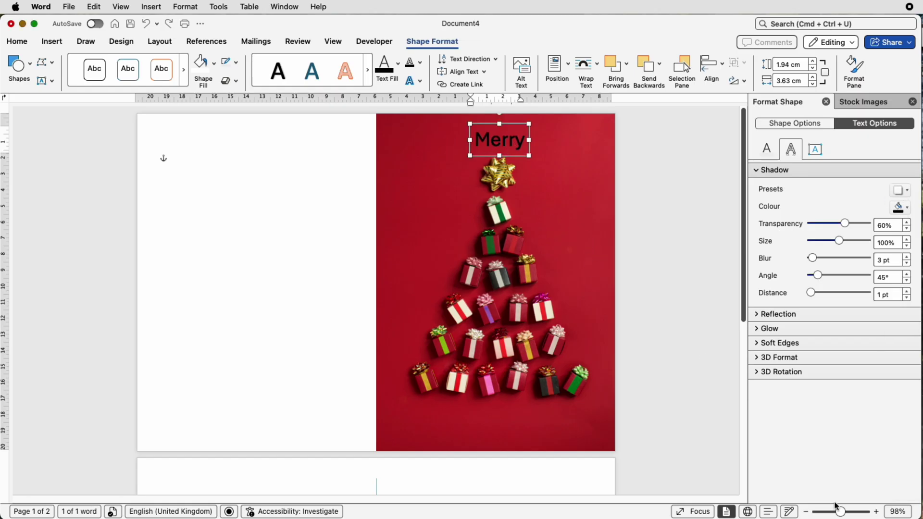
pyautogui.moveTo(841, 512); pyautogui.dragTo(856, 512)
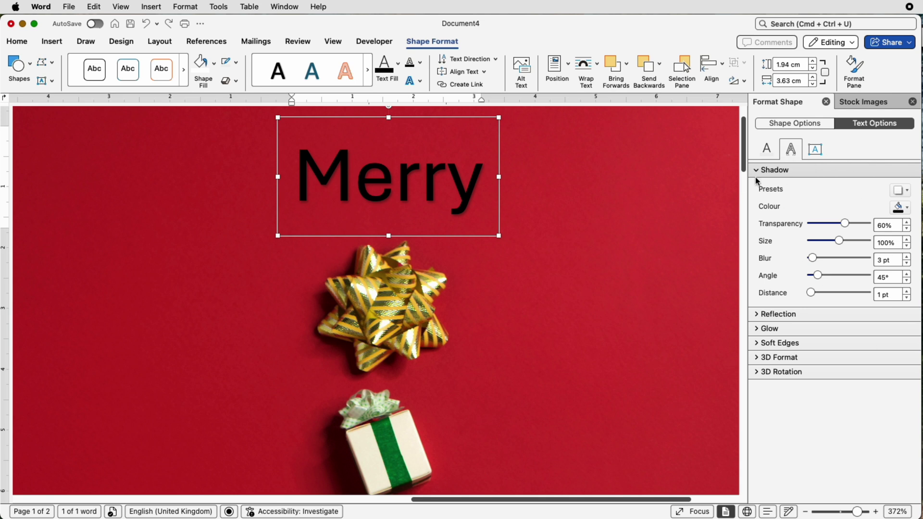
# Give the Merry text a solid mint-green fill picked from the custom colour wheel.
pyautogui.click(766, 152)
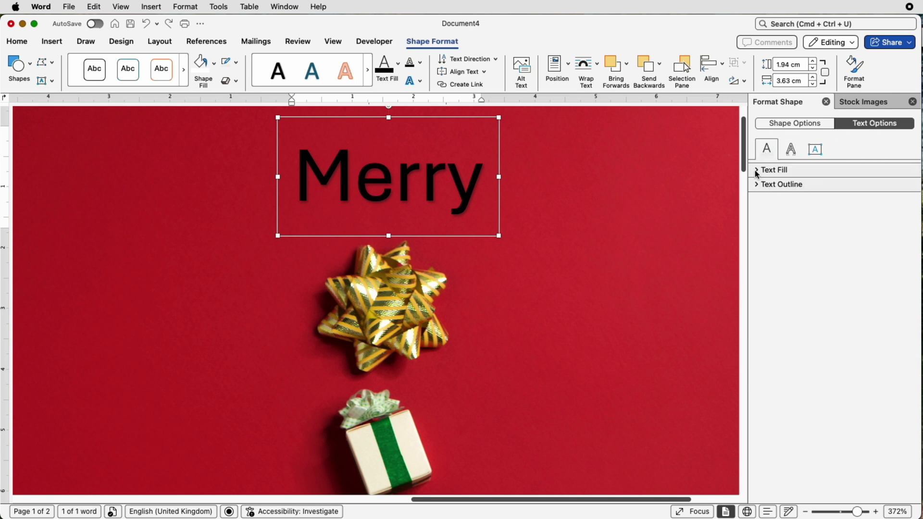
pyautogui.click(757, 172)
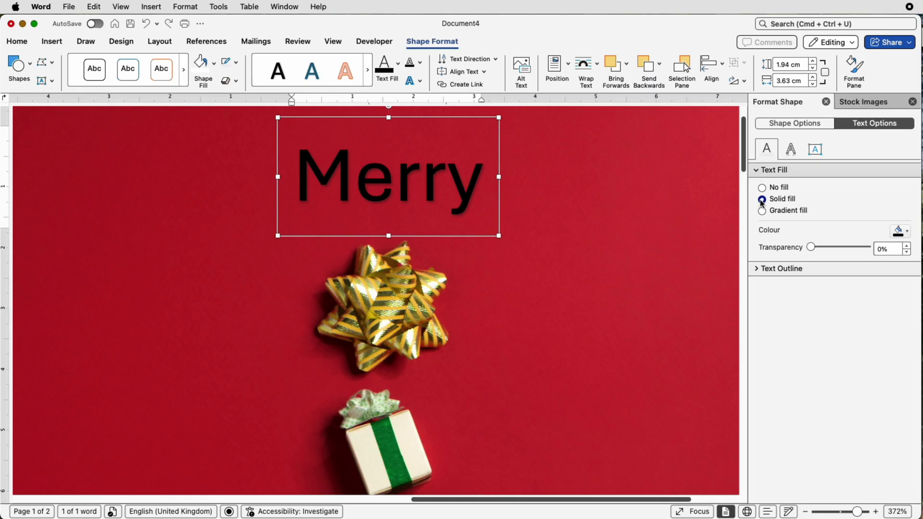
pyautogui.click(906, 232)
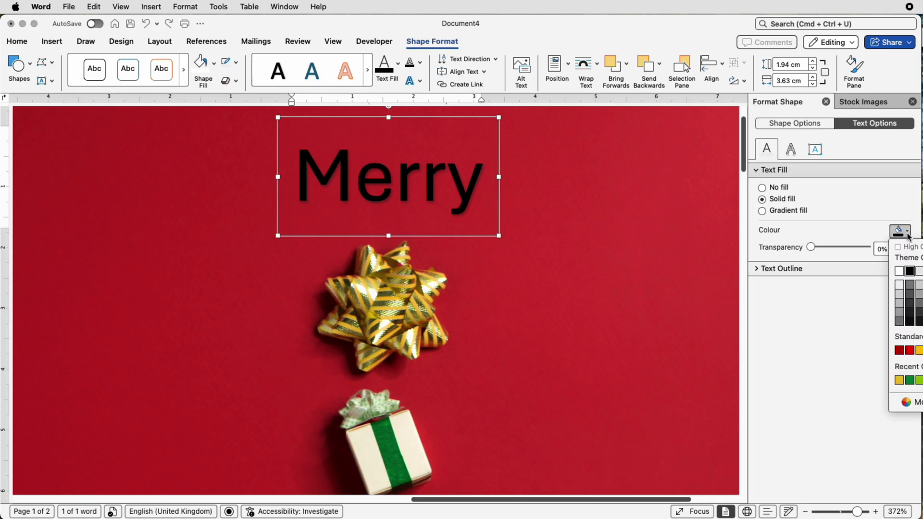
pyautogui.click(919, 350)
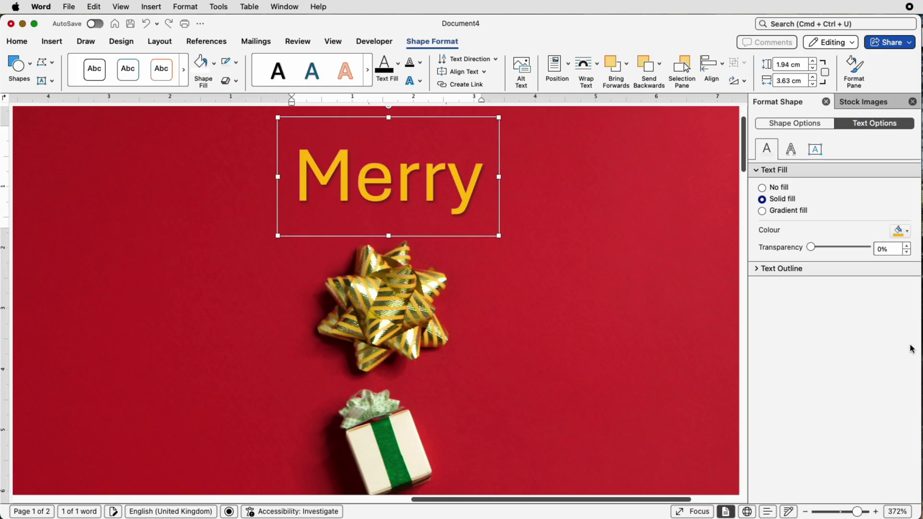
pyautogui.click(906, 231)
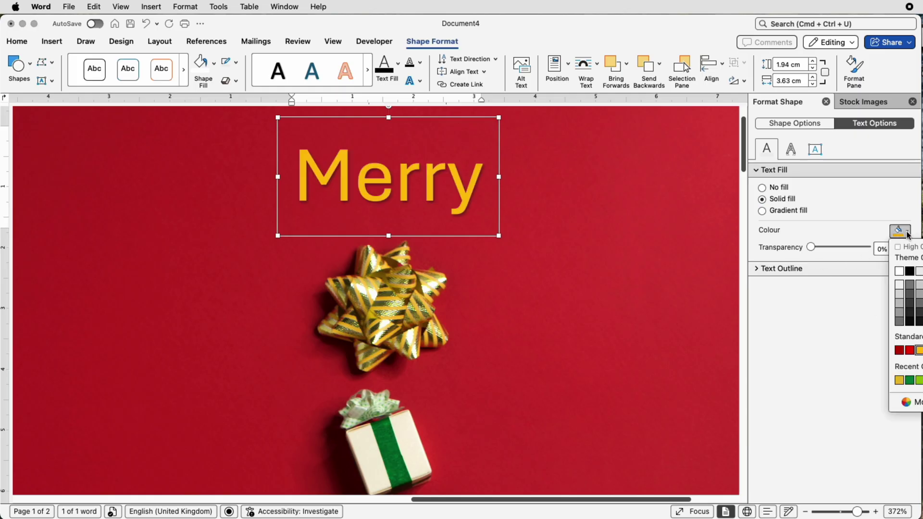
pyautogui.click(908, 402)
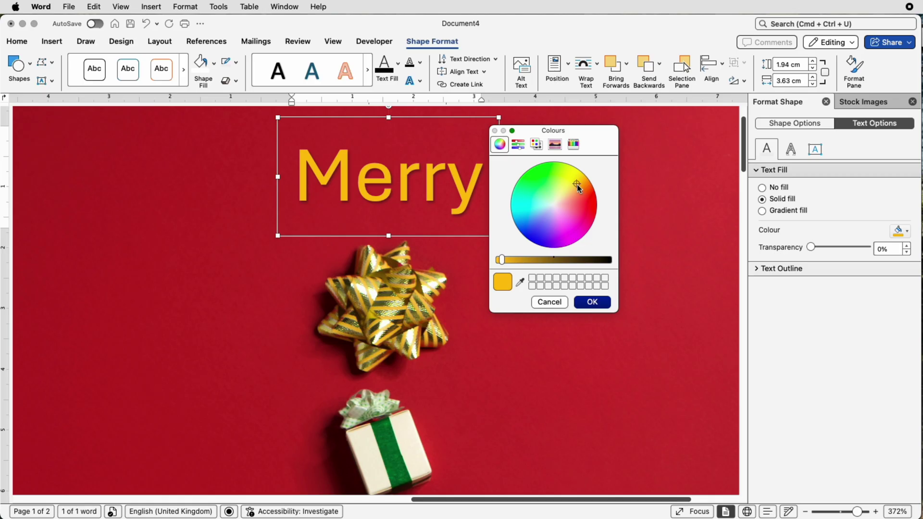
pyautogui.moveTo(576, 184); pyautogui.dragTo(529, 198)
pyautogui.click(593, 302)
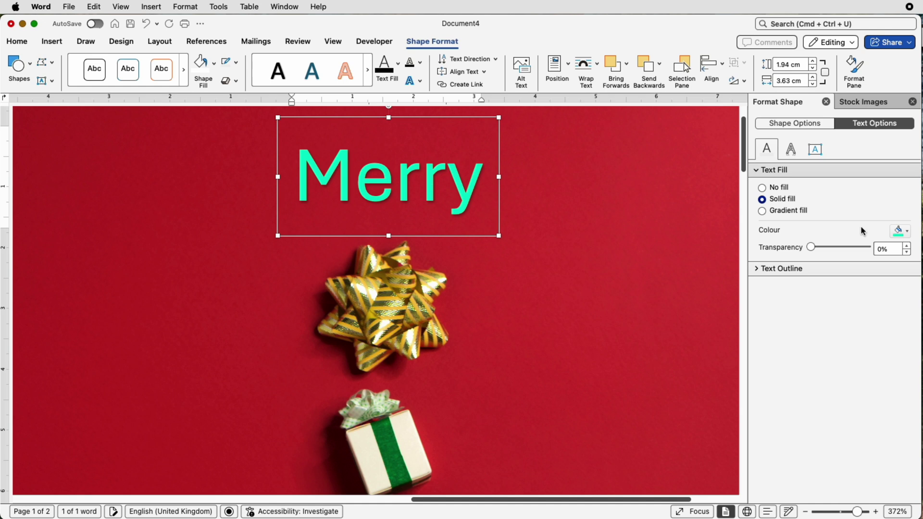
# Recolour 'Merry' gold by sampling the photo's gold bow with the eyedropper.
pyautogui.click(911, 232)
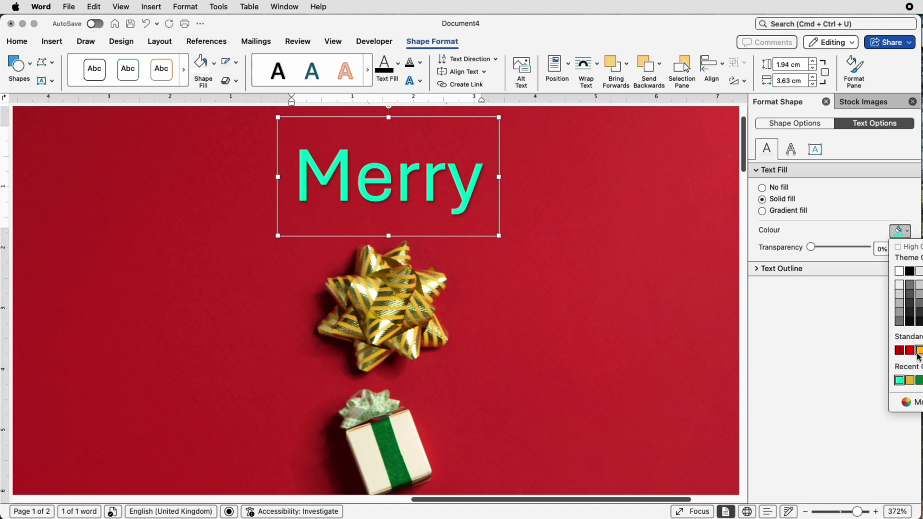
pyautogui.click(912, 402)
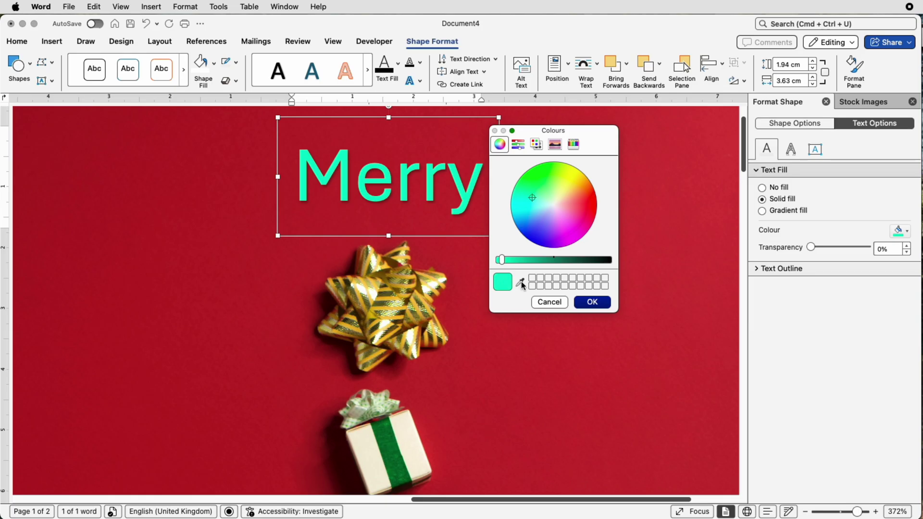
pyautogui.click(520, 283)
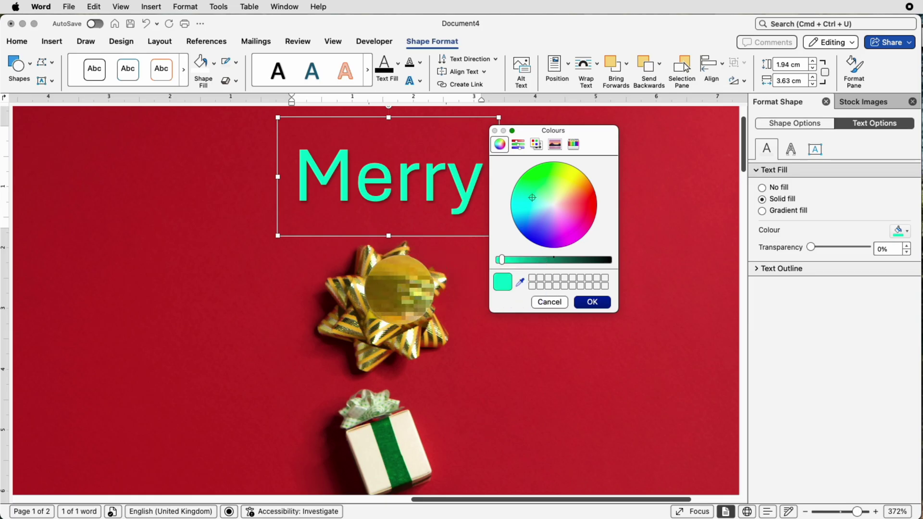
pyautogui.click(409, 286)
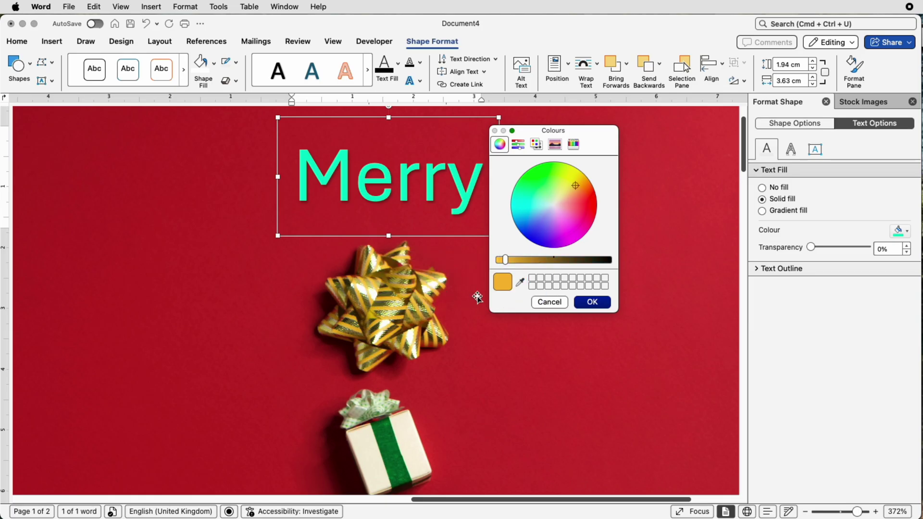
pyautogui.click(591, 301)
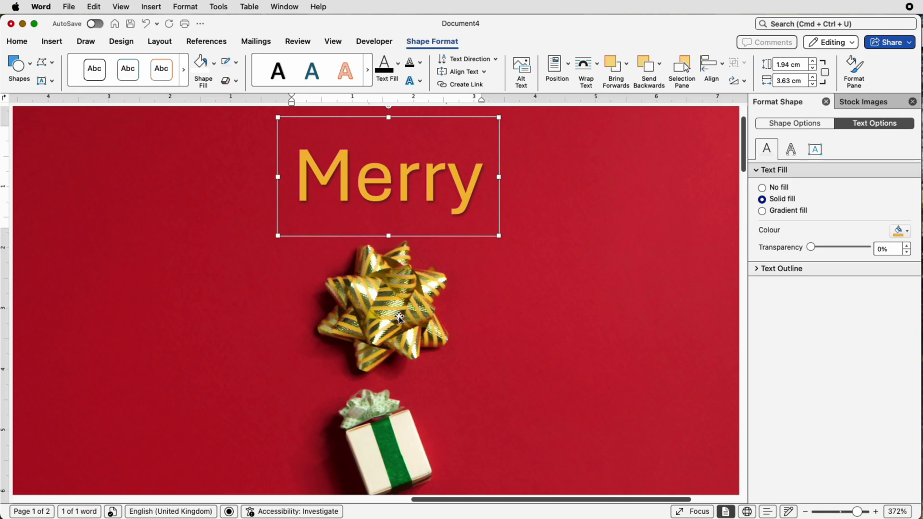
pyautogui.hscroll(-1, 399, 317)
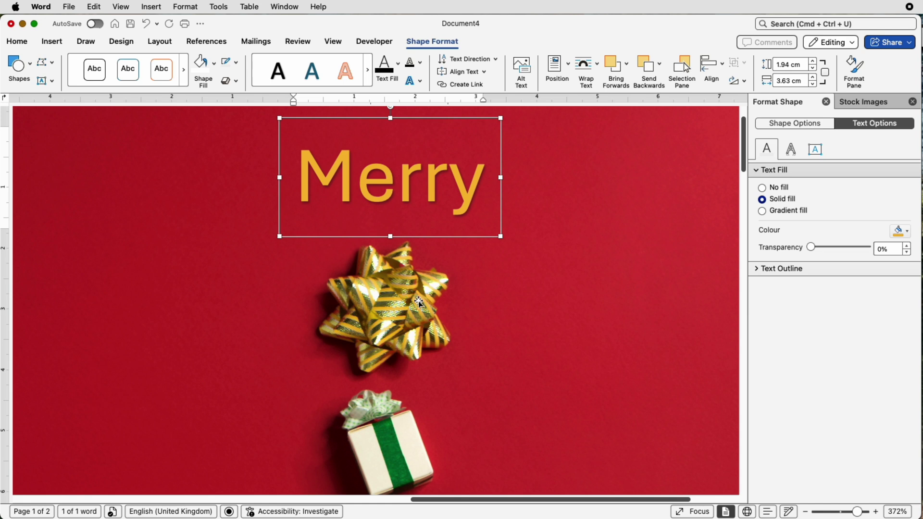
# Try Bauhaus 93 and Bernard MT, then set 'Merry' in Dreaming Outloud Pro.
pyautogui.scroll(-2, 409, 295)
pyautogui.click(17, 42)
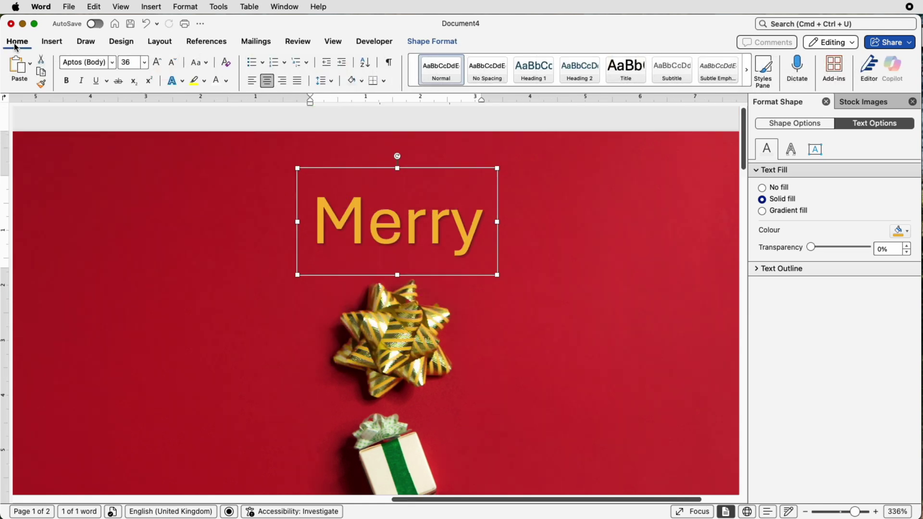
pyautogui.click(112, 62)
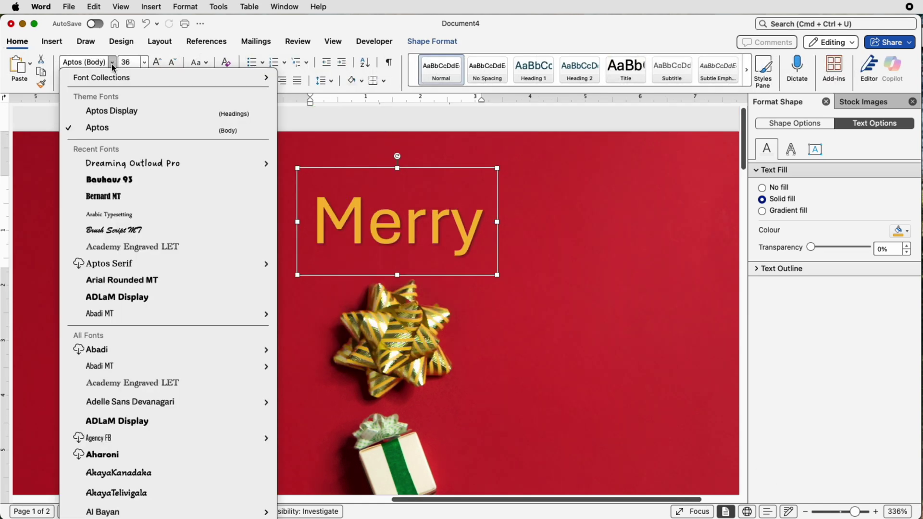
pyautogui.click(103, 178)
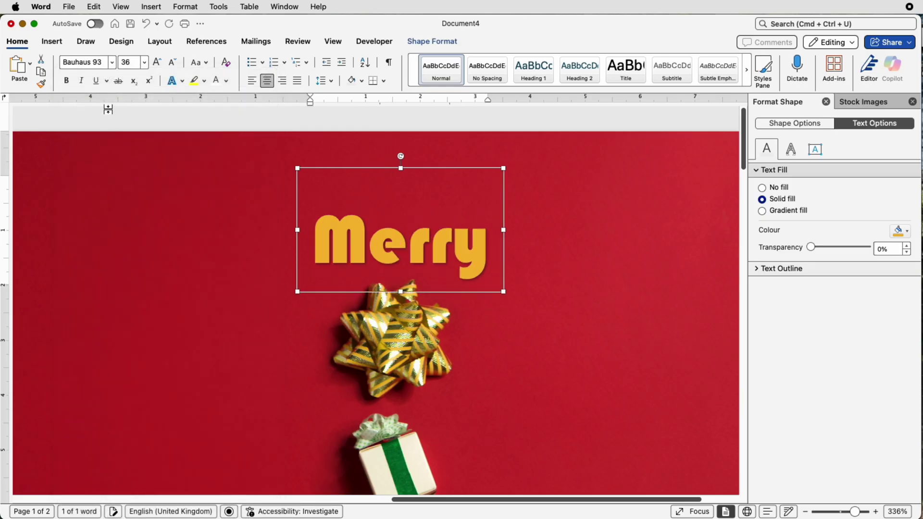
pyautogui.click(112, 63)
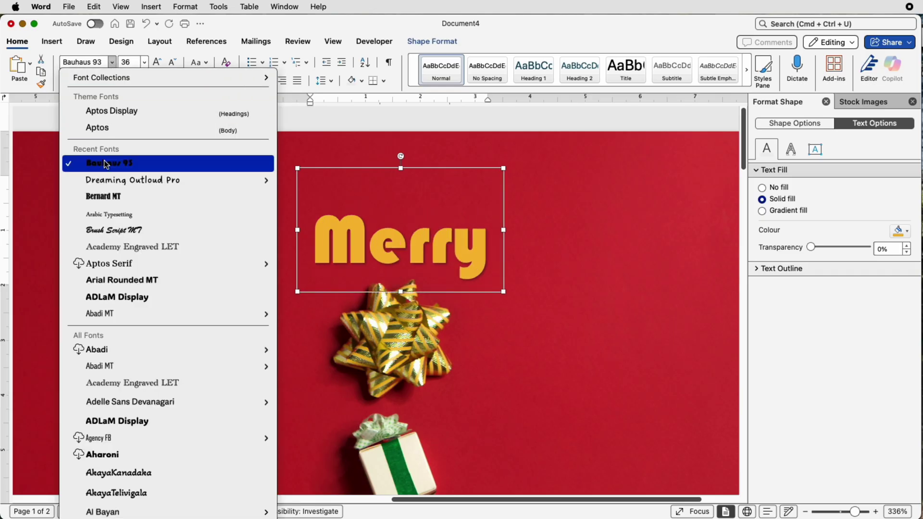
pyautogui.click(104, 197)
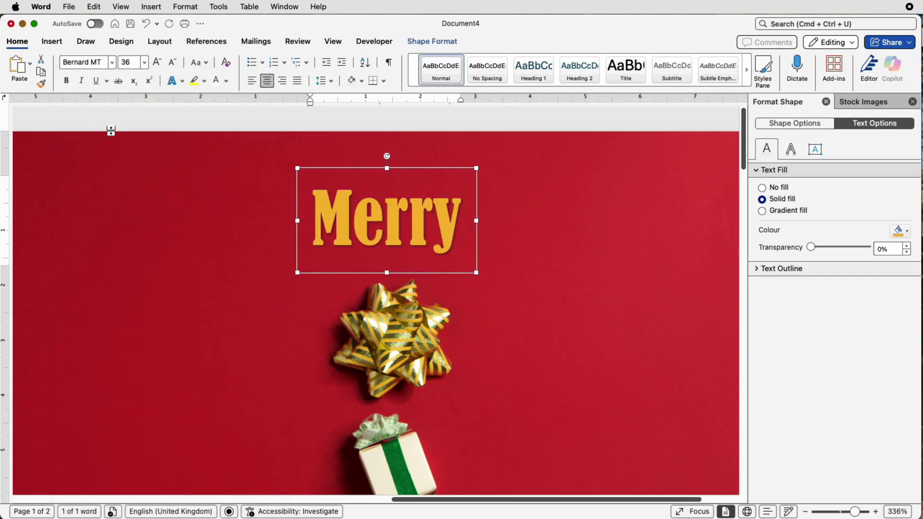
pyautogui.click(112, 64)
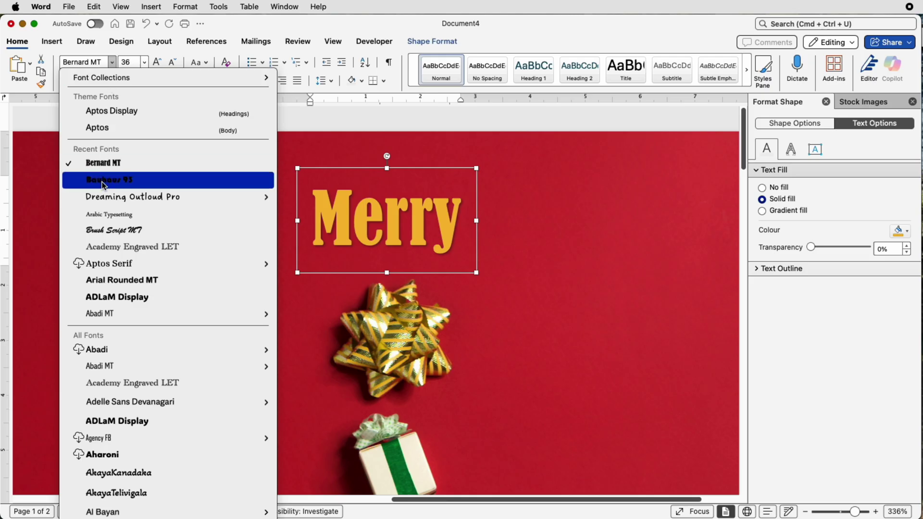
pyautogui.click(94, 198)
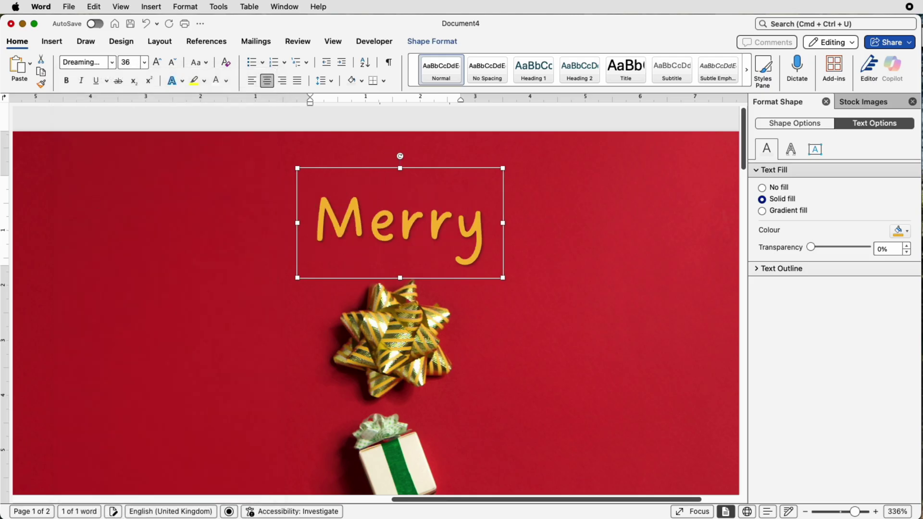
# Enlarge 'Merry' to 50 pt and move it left to sit centred over the bow.
pyautogui.click(156, 62)
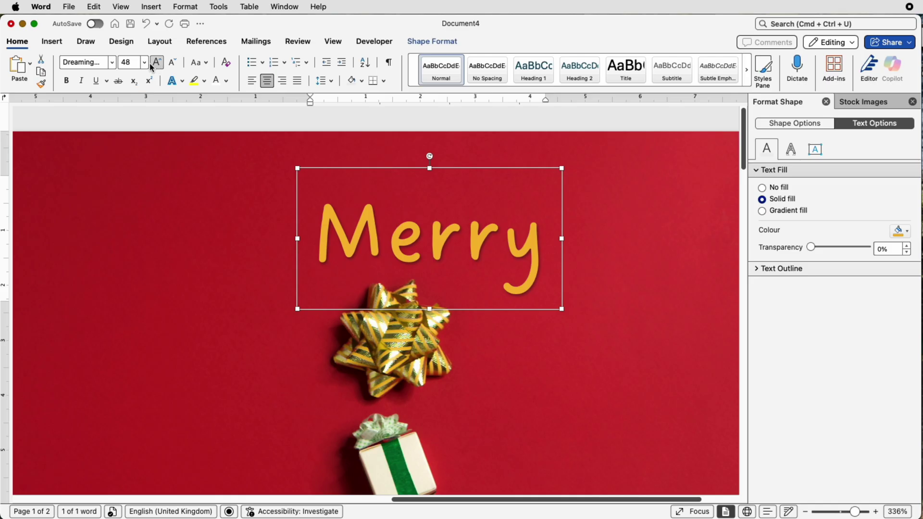
pyautogui.click(143, 62)
pyautogui.click(144, 63)
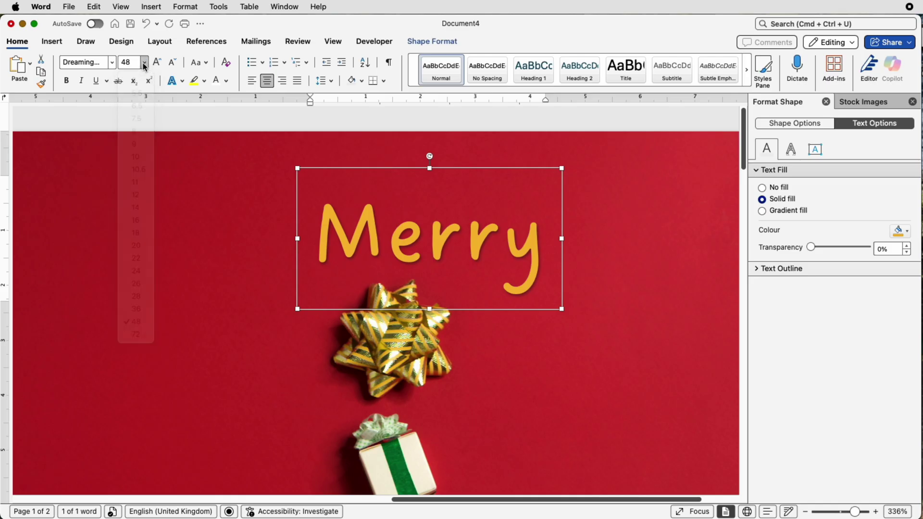
pyautogui.click(134, 62)
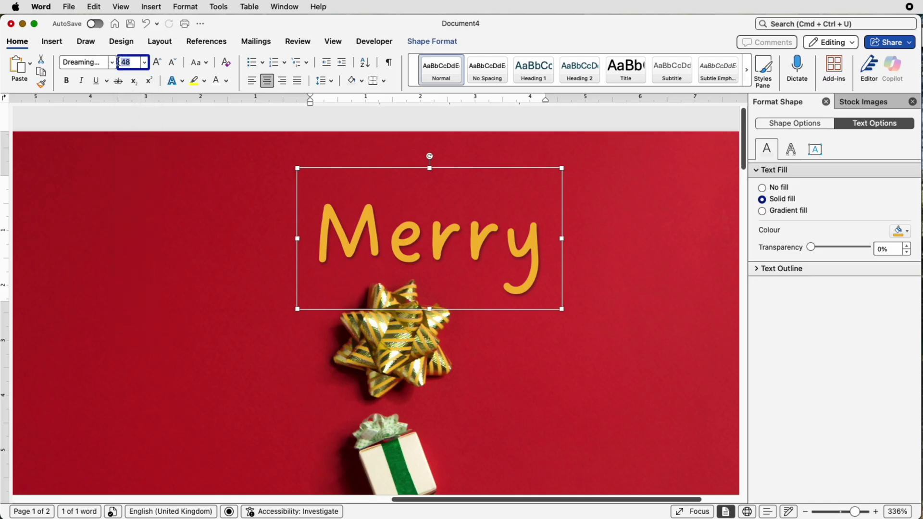
pyautogui.write('50')
pyautogui.press('Return')
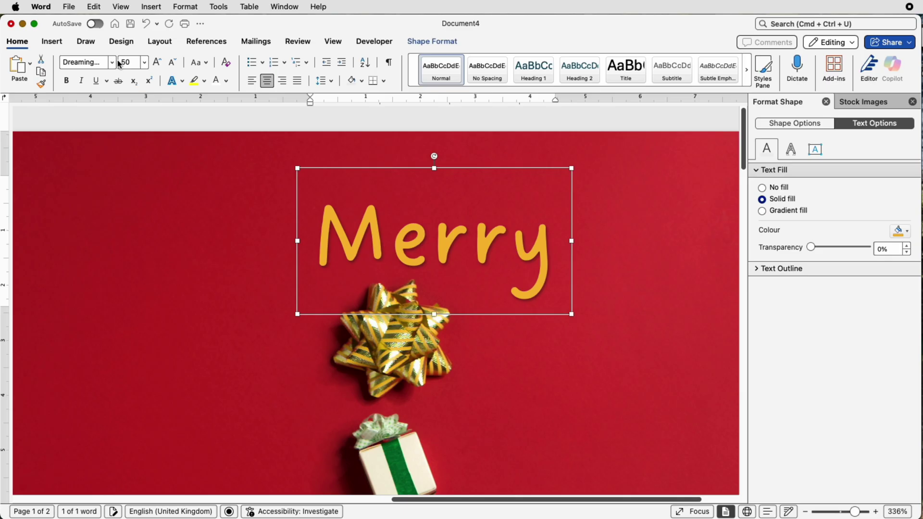
pyautogui.moveTo(492, 246); pyautogui.dragTo(442, 242)
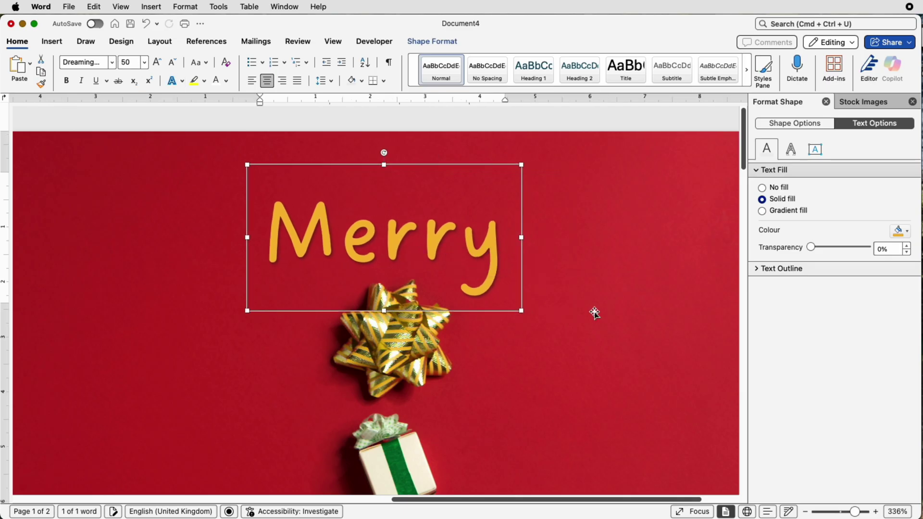
pyautogui.moveTo(859, 512); pyautogui.dragTo(841, 512)
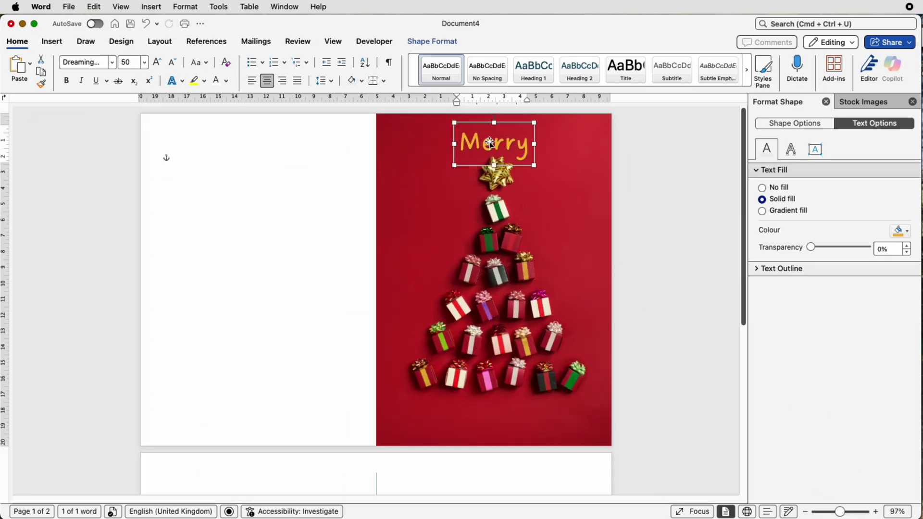
# Duplicate 'Merry' below the gift tree and centre-align the two copies, nudging them right.
pyautogui.moveTo(503, 143); pyautogui.dragTo(504, 140)
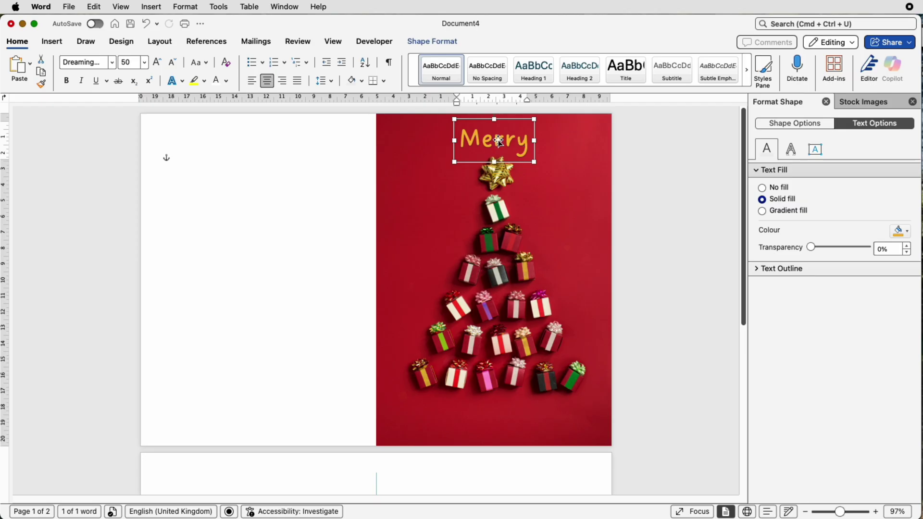
pyautogui.moveTo(498, 140); pyautogui.dragTo(498, 414)
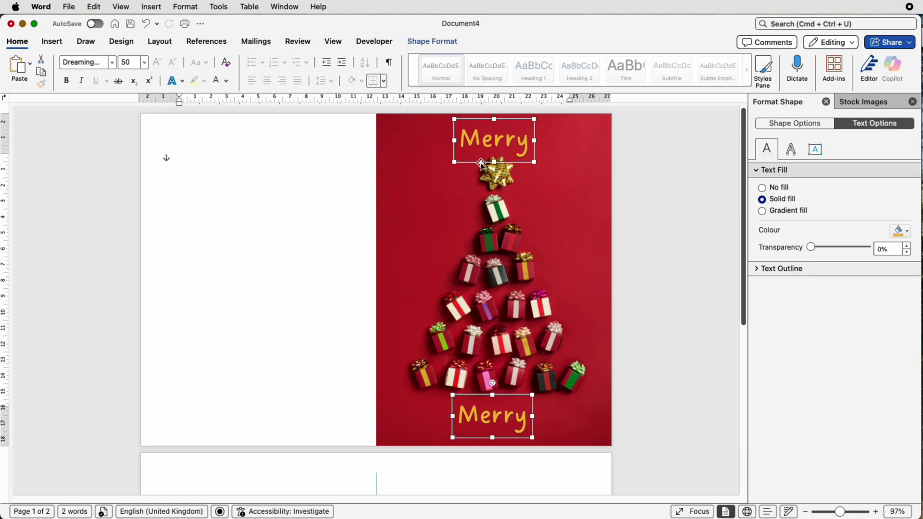
pyautogui.click(431, 42)
pyautogui.click(723, 66)
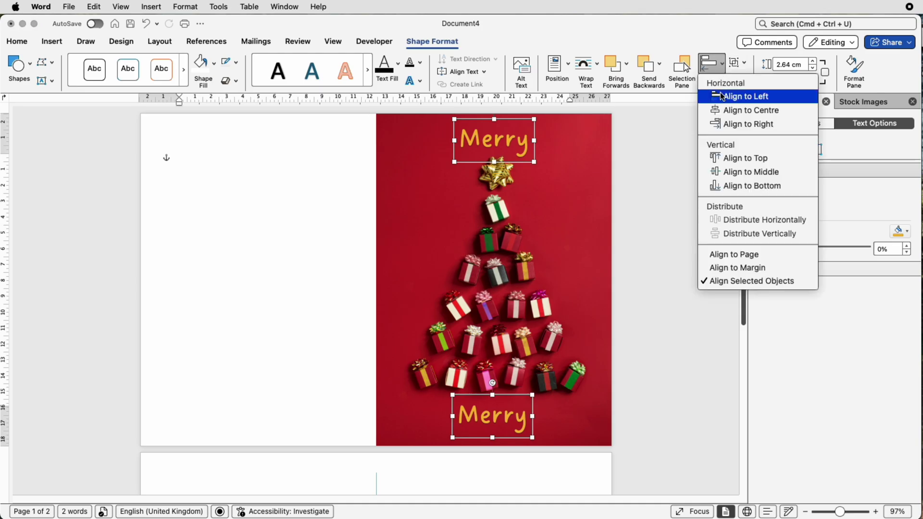
pyautogui.click(718, 111)
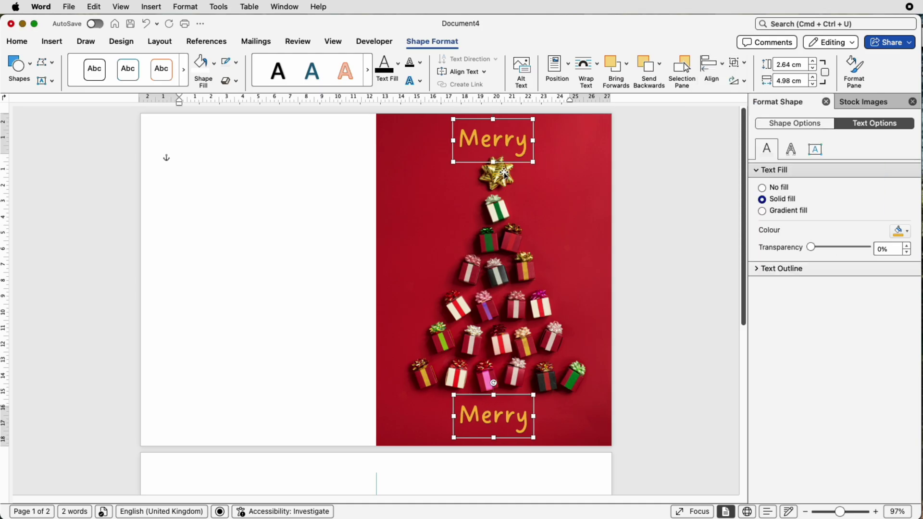
pyautogui.press('Right')
pyautogui.press('Right')
pyautogui.press('Right')
pyautogui.press('Right')
pyautogui.press('Right')
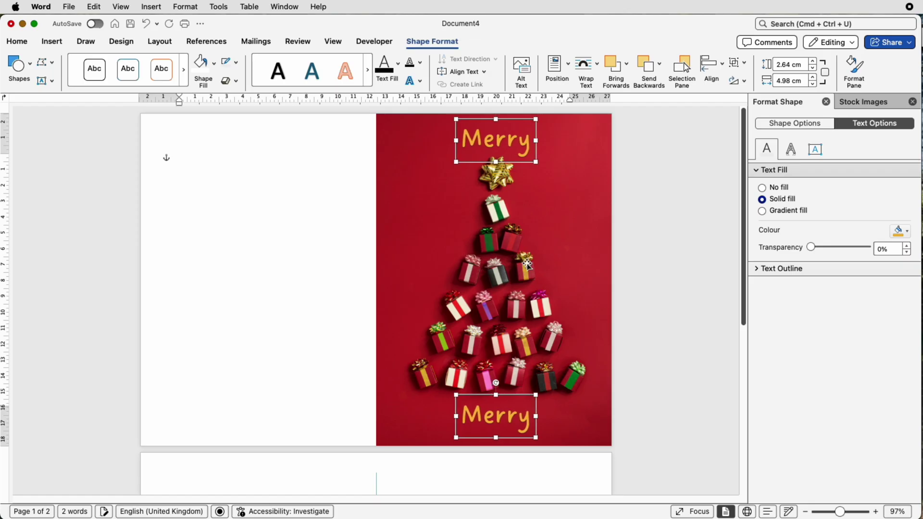
pyautogui.click(560, 432)
pyautogui.click(499, 414)
pyautogui.click(499, 415)
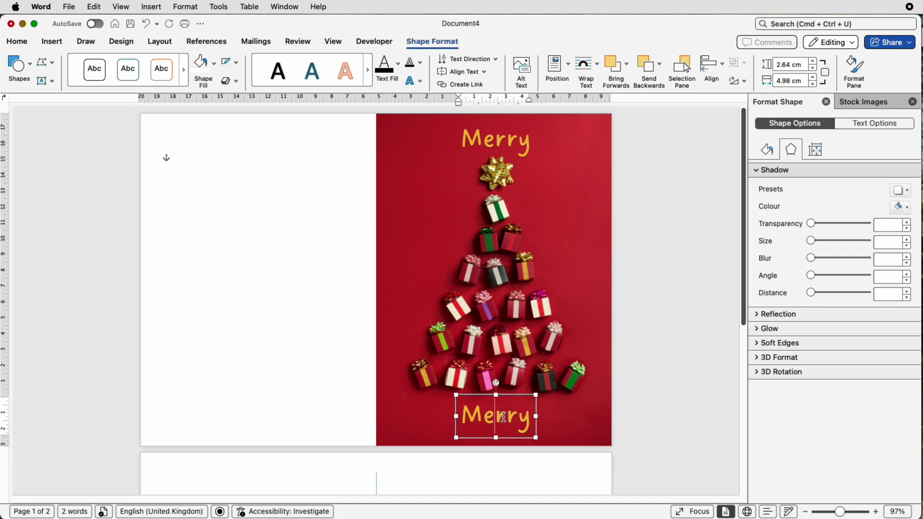
# Change the bottom copy to 'Christmas', centre it under 'Merry', and nudge both left over the tree.
pyautogui.doubleClick(503, 417)
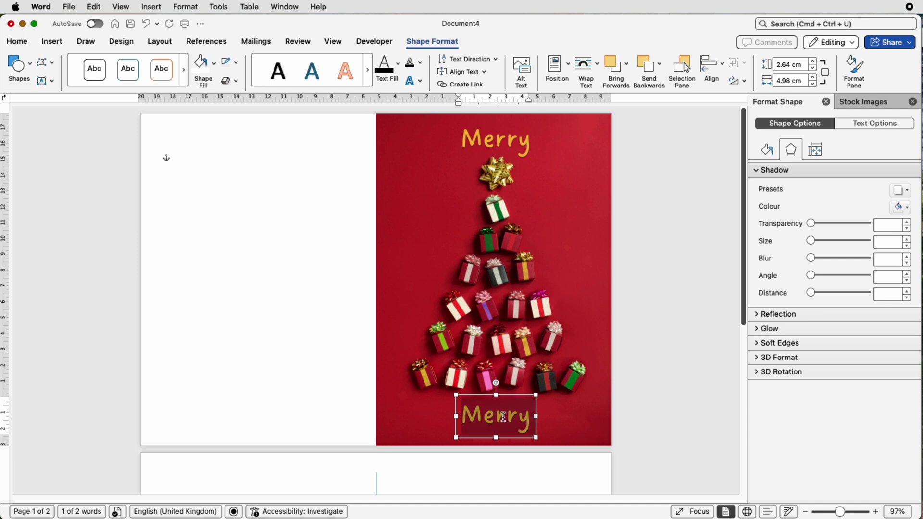
pyautogui.write('Christmas')
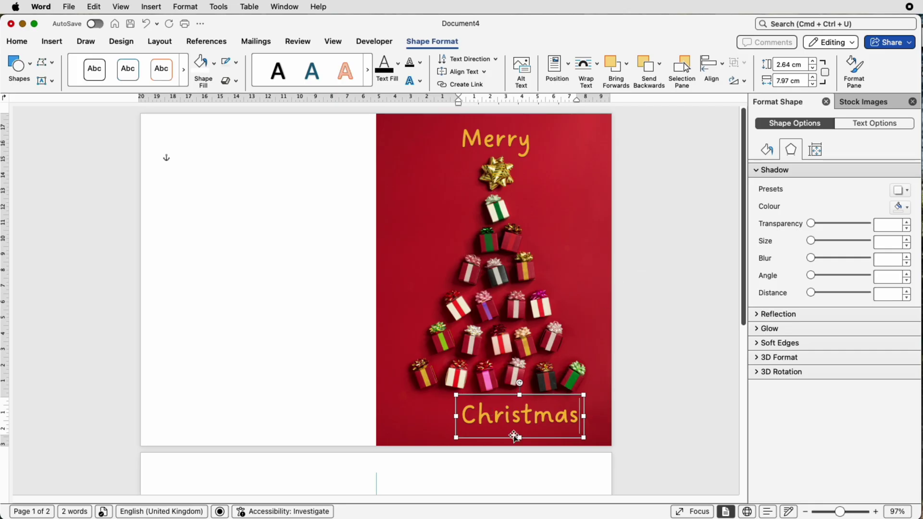
pyautogui.keyDown('shift'); pyautogui.click(504, 142); pyautogui.keyUp('shift')
pyautogui.click(711, 67)
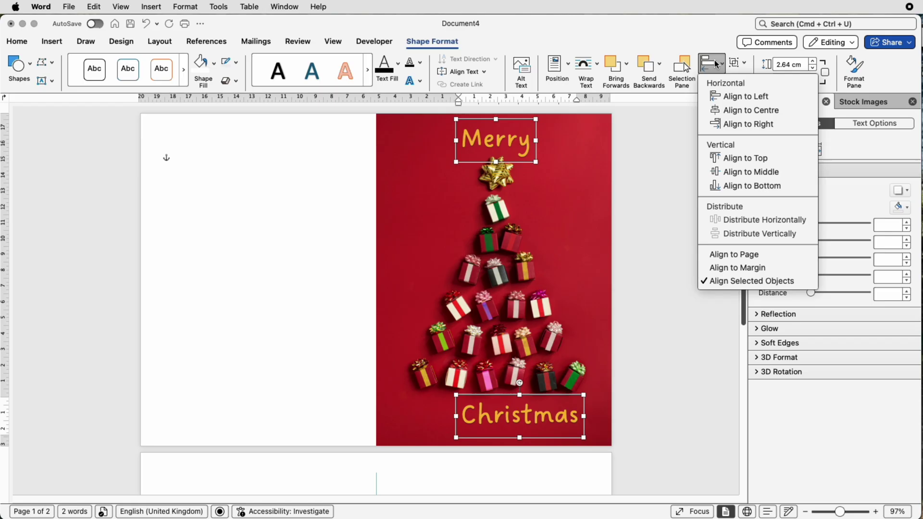
pyautogui.click(712, 110)
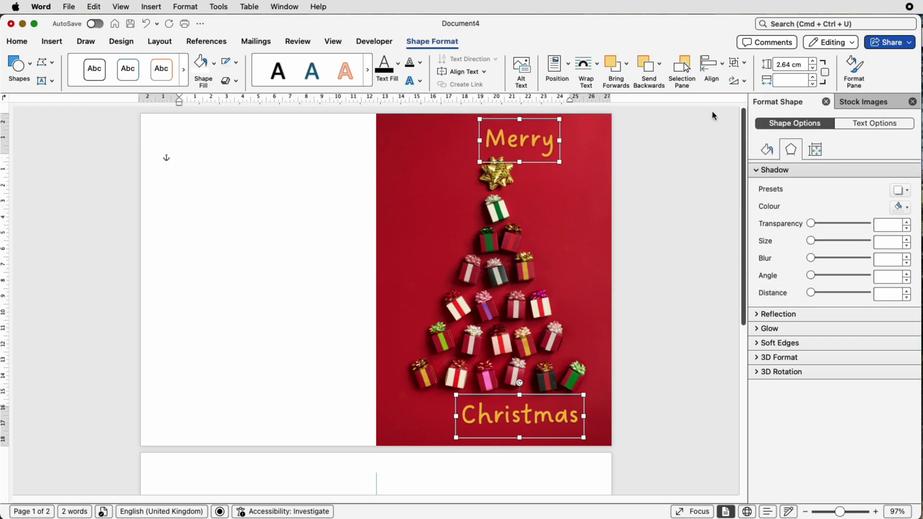
pyautogui.press('Left')
pyautogui.press('Left')
pyautogui.press('Left')
pyautogui.press('Left')
pyautogui.press('Left')
pyautogui.press('Left')
pyautogui.press('Left')
pyautogui.press('Left')
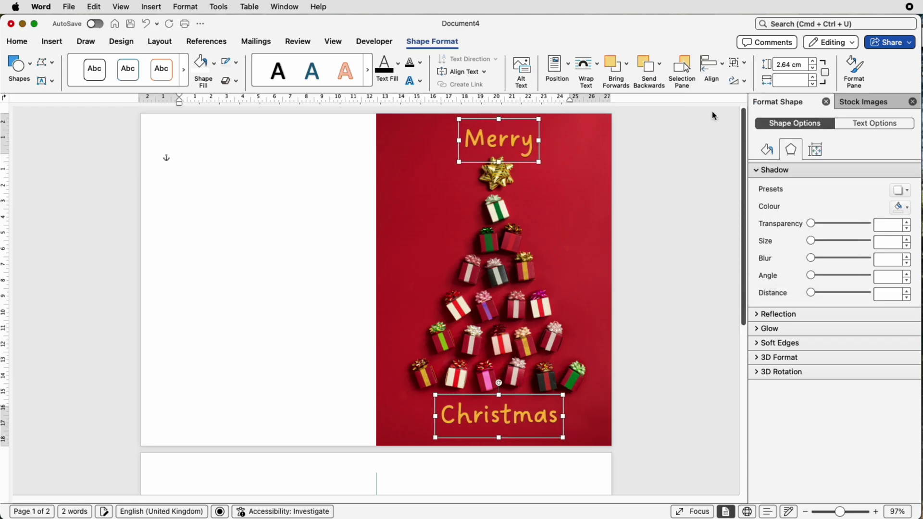
pyautogui.press('Left')
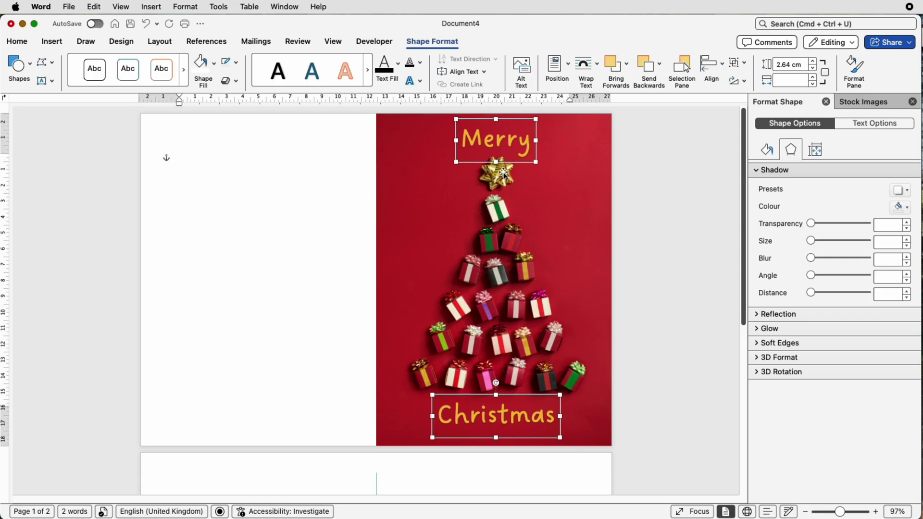
pyautogui.press('Left')
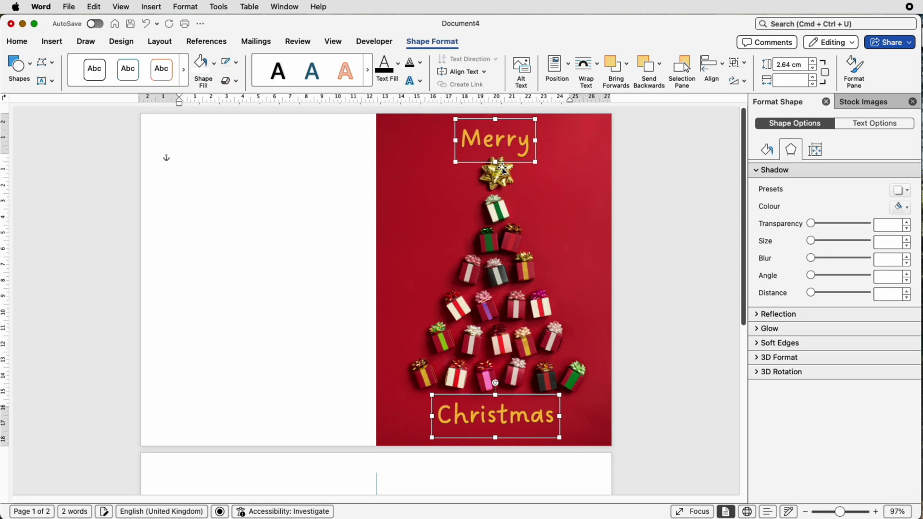
# Select 'Christmas' and switch its text fill to a gradient fill.
pyautogui.click(665, 330)
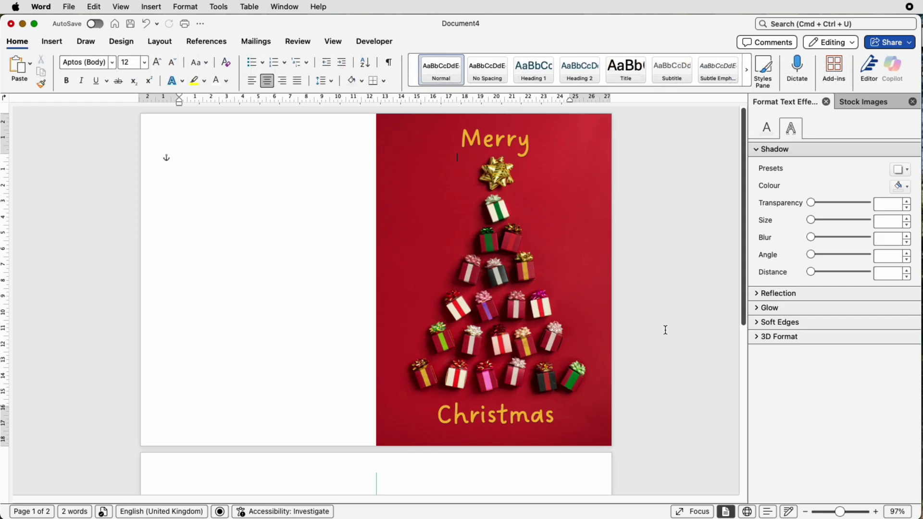
pyautogui.click(487, 426)
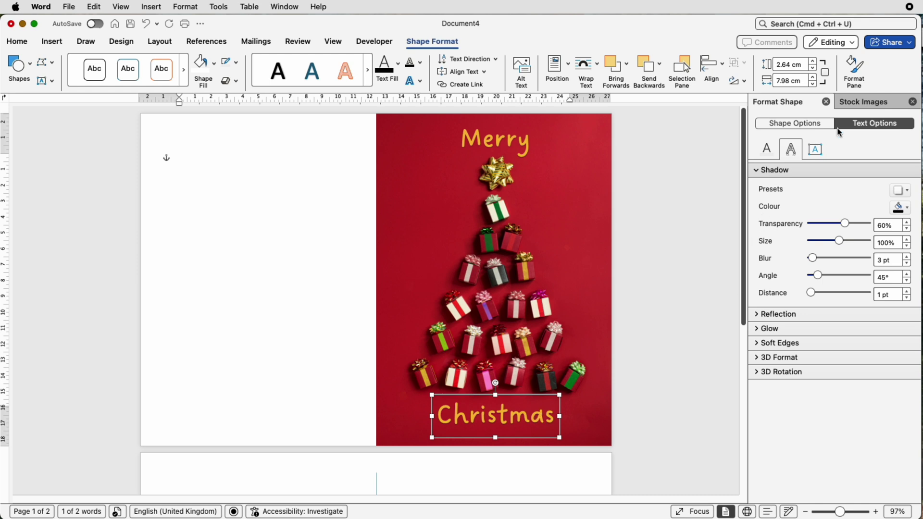
pyautogui.click(767, 150)
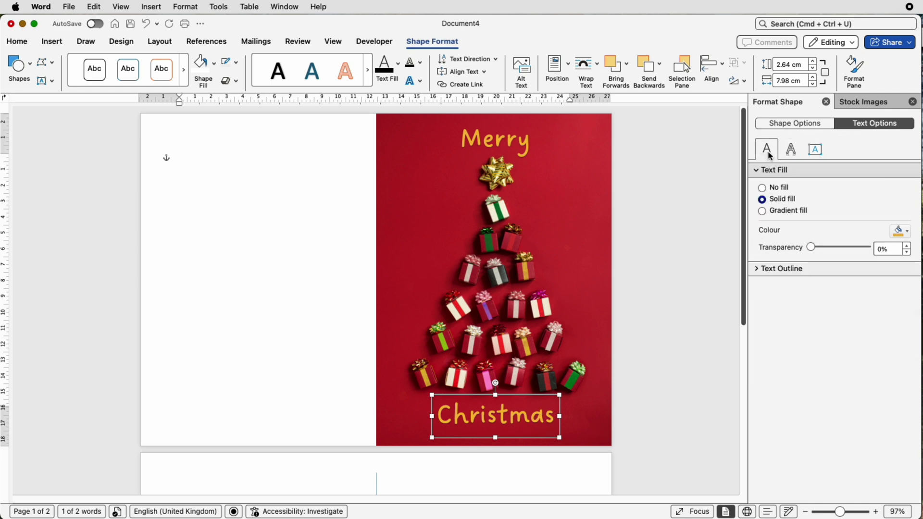
pyautogui.click(763, 212)
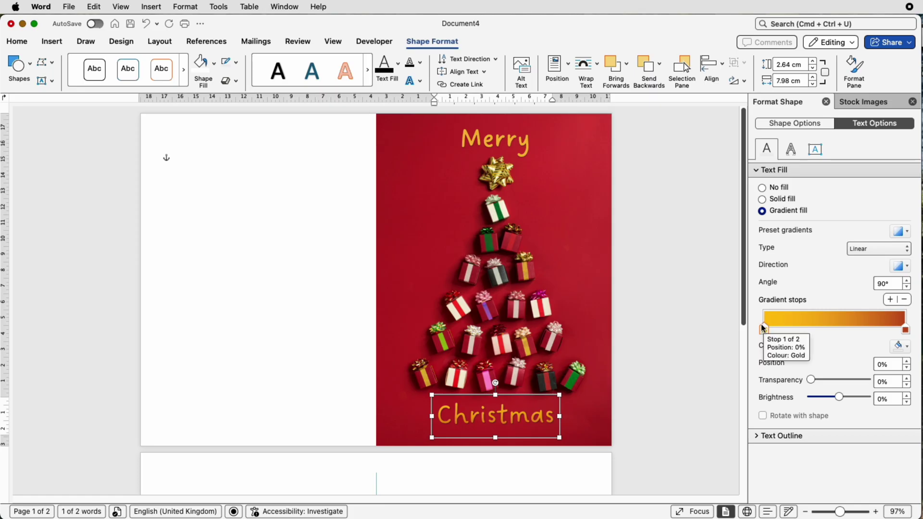
# Try green for the first gradient stop and bright yellow, then orange, for the end stop.
pyautogui.click(898, 346)
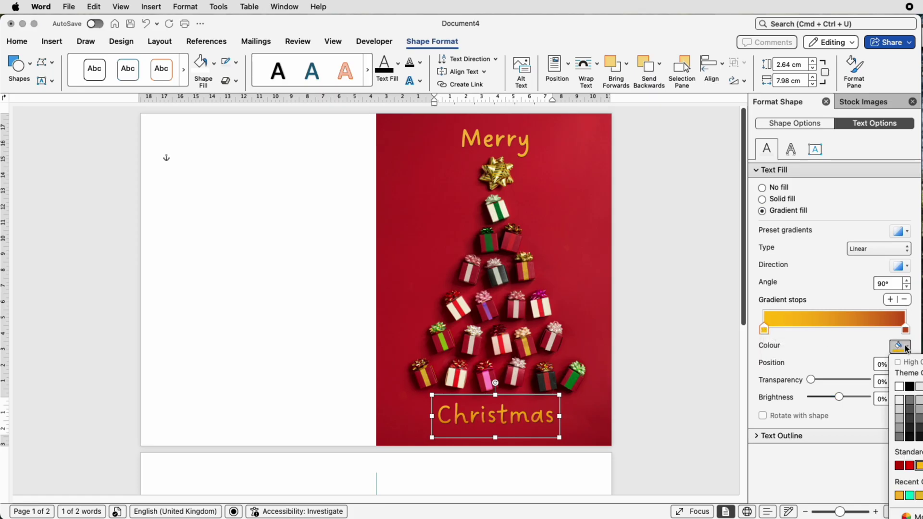
pyautogui.click(922, 465)
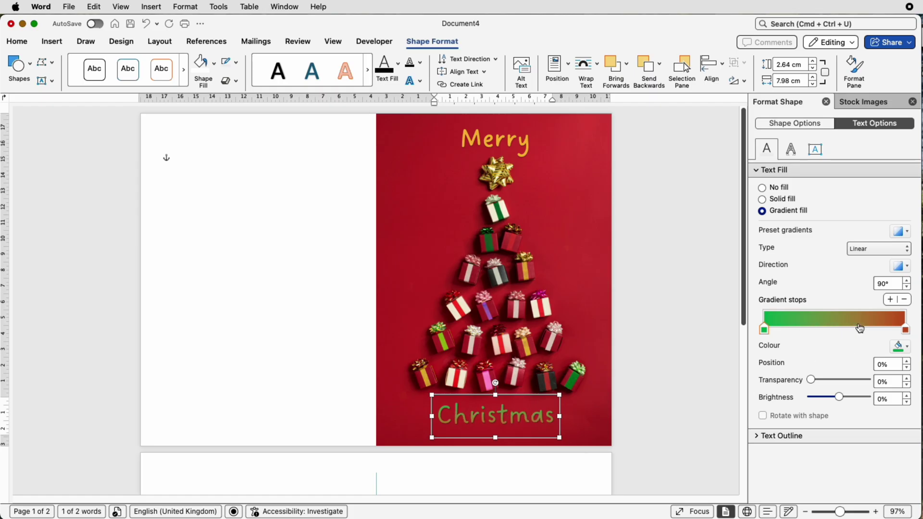
pyautogui.click(904, 330)
pyautogui.click(907, 347)
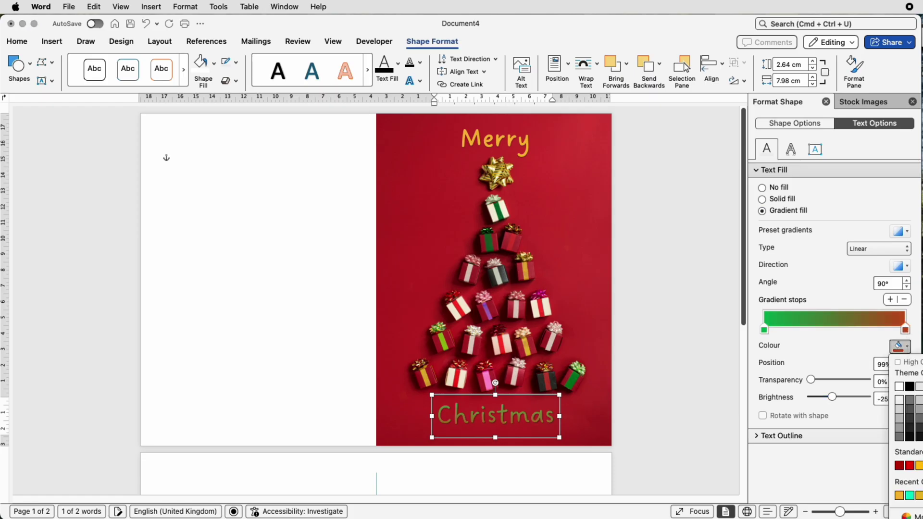
pyautogui.click(919, 495)
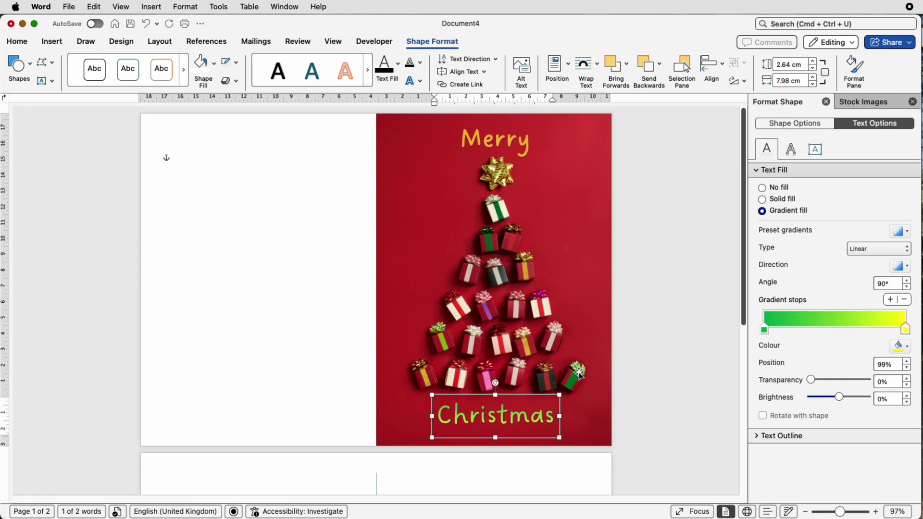
pyautogui.click(907, 346)
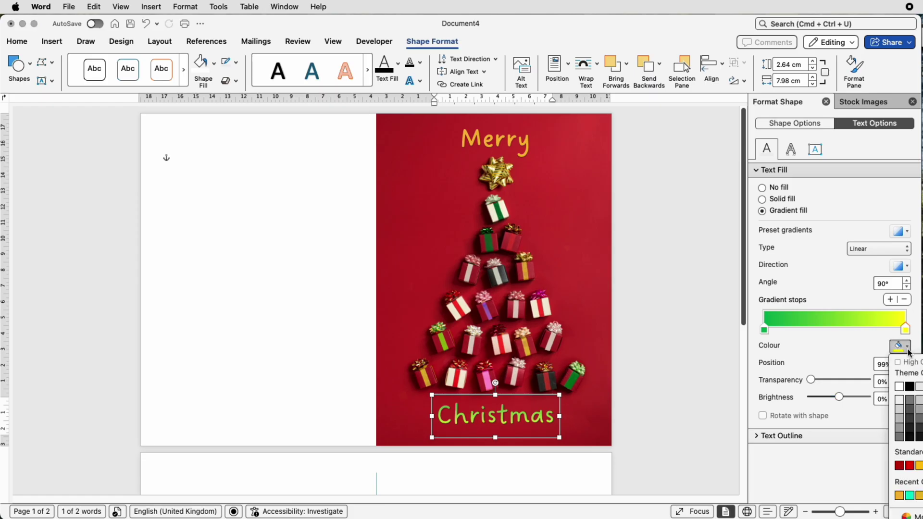
pyautogui.click(899, 496)
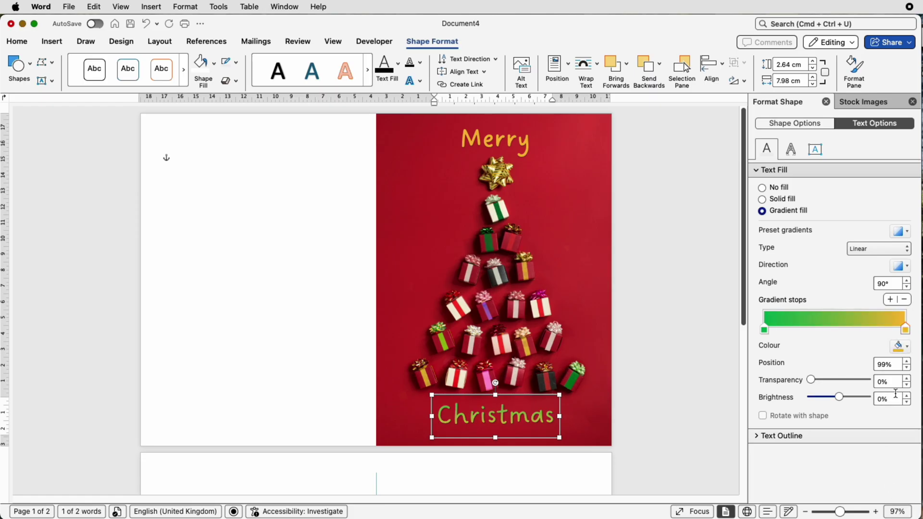
# Set the end stop to the photo's sampled red background and the first stop to orange.
pyautogui.click(906, 347)
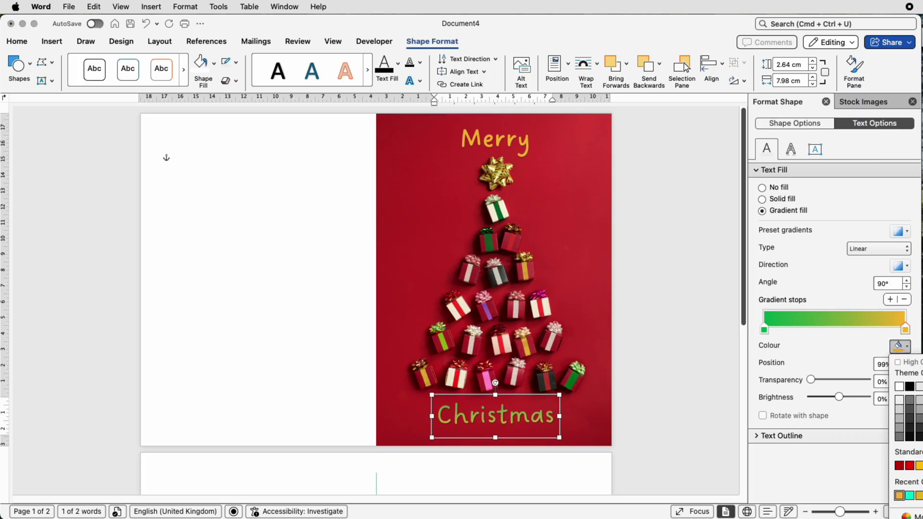
pyautogui.click(912, 514)
pyautogui.click(519, 286)
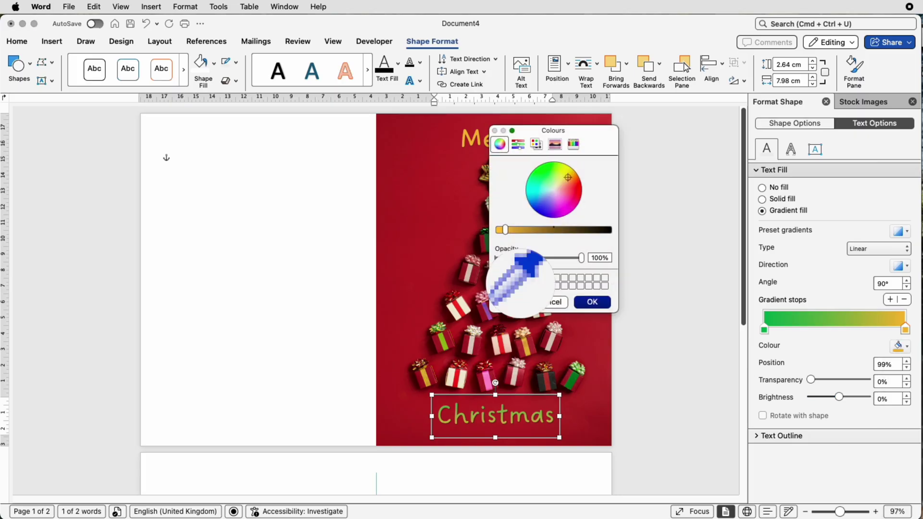
pyautogui.click(547, 378)
pyautogui.click(592, 302)
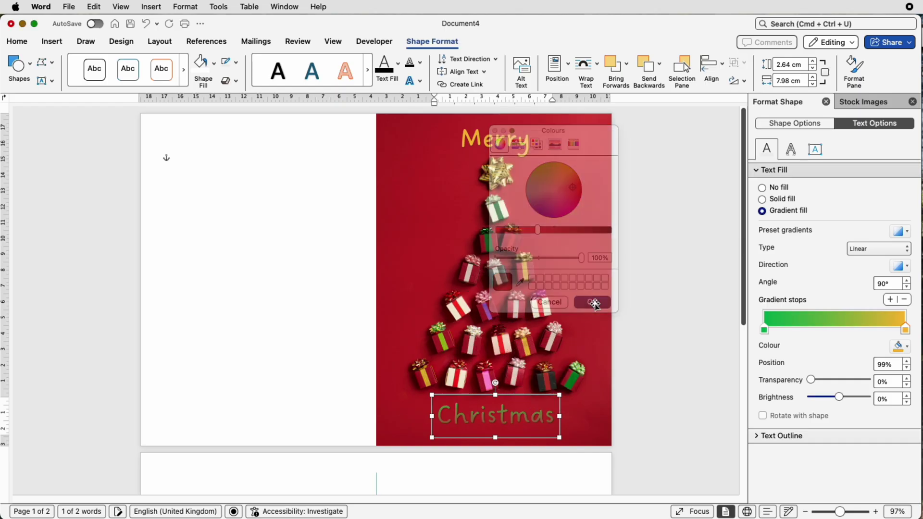
pyautogui.click(763, 330)
pyautogui.click(908, 347)
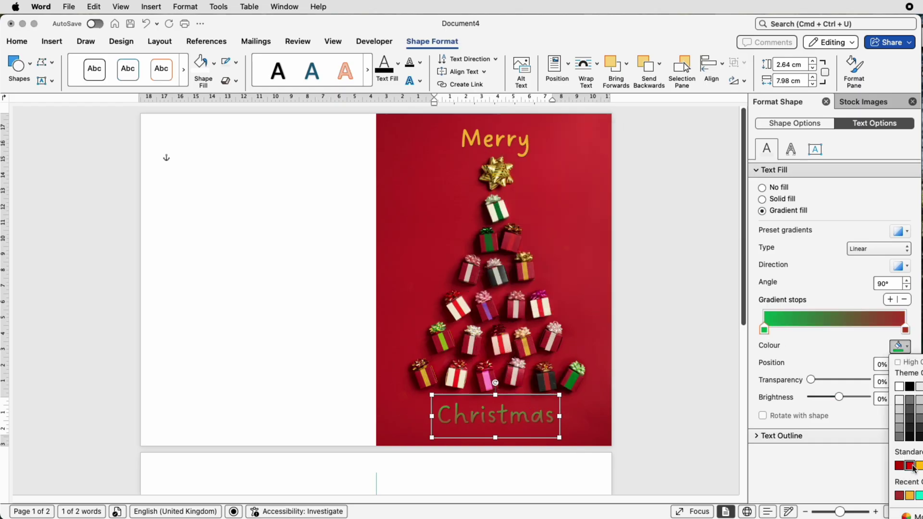
pyautogui.click(911, 497)
pyautogui.click(688, 388)
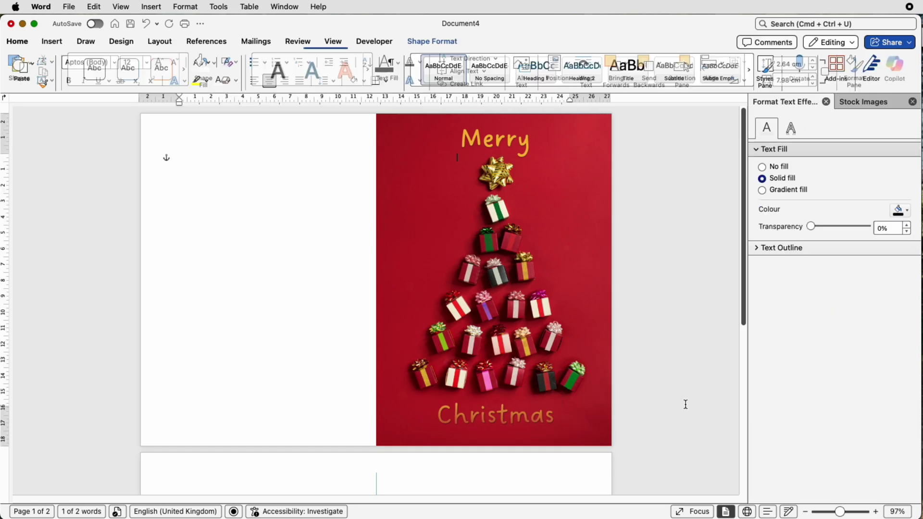
# Move the gold gradient stop of 'Christmas' to the 50% position.
pyautogui.click(541, 421)
pyautogui.click(796, 211)
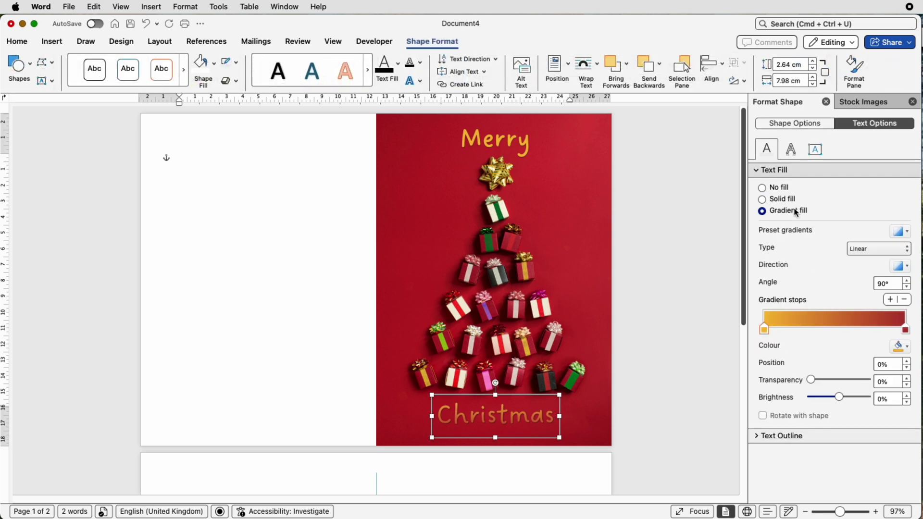
pyautogui.moveTo(768, 332); pyautogui.dragTo(828, 332)
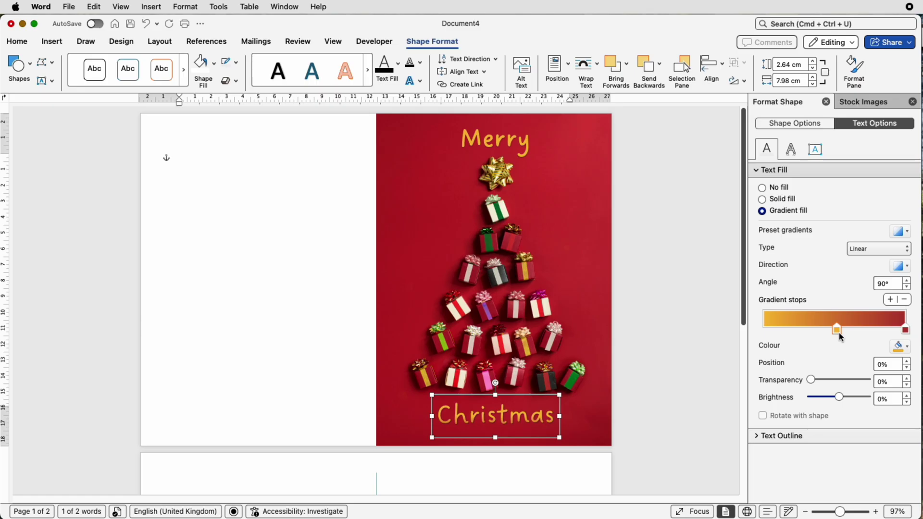
pyautogui.moveTo(844, 336); pyautogui.dragTo(812, 332)
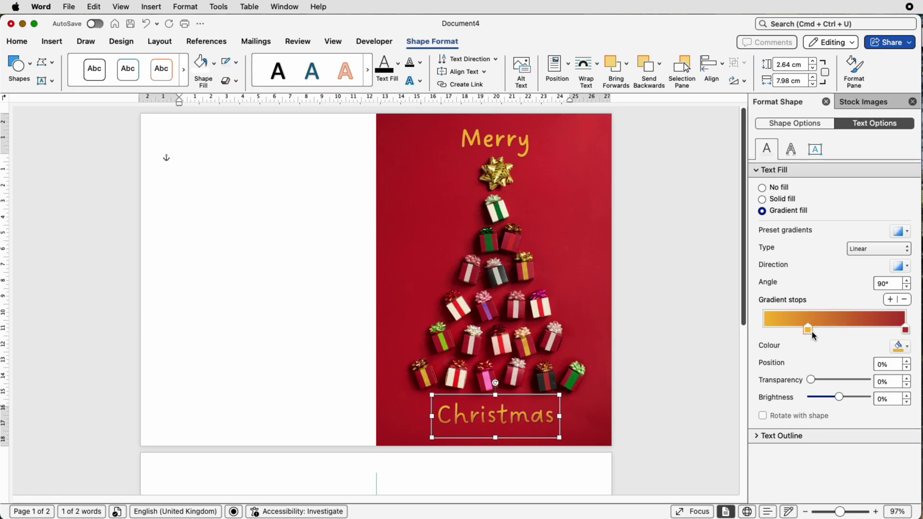
# Give 'Merry' the same gradient text fill, then reselect 'Christmas'.
pyautogui.click(500, 149)
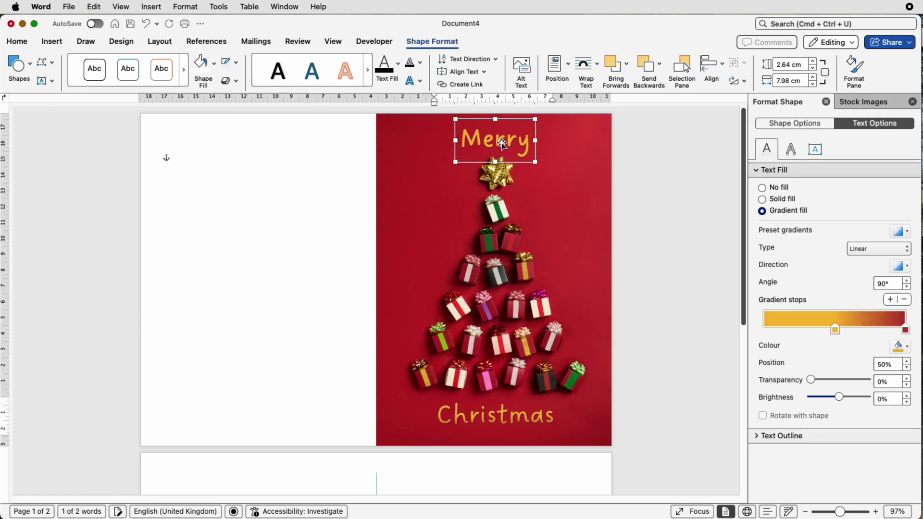
pyautogui.click(762, 212)
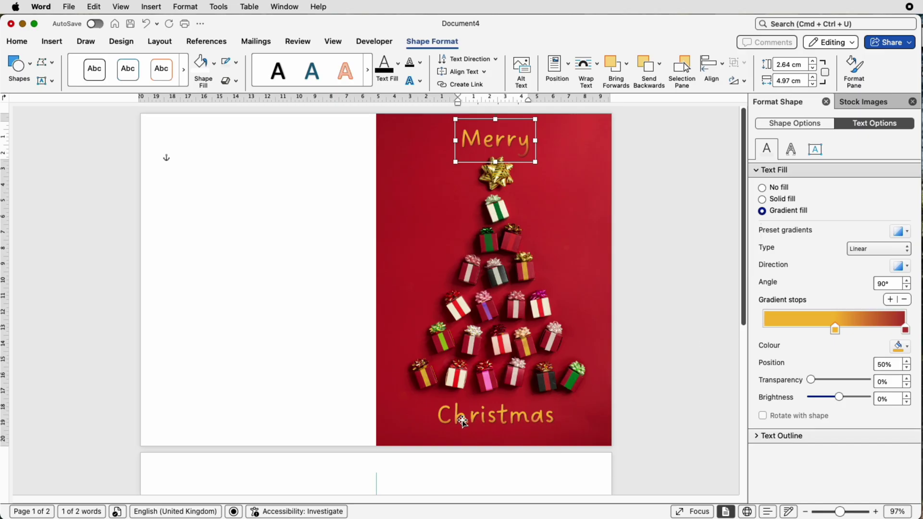
pyautogui.click(497, 417)
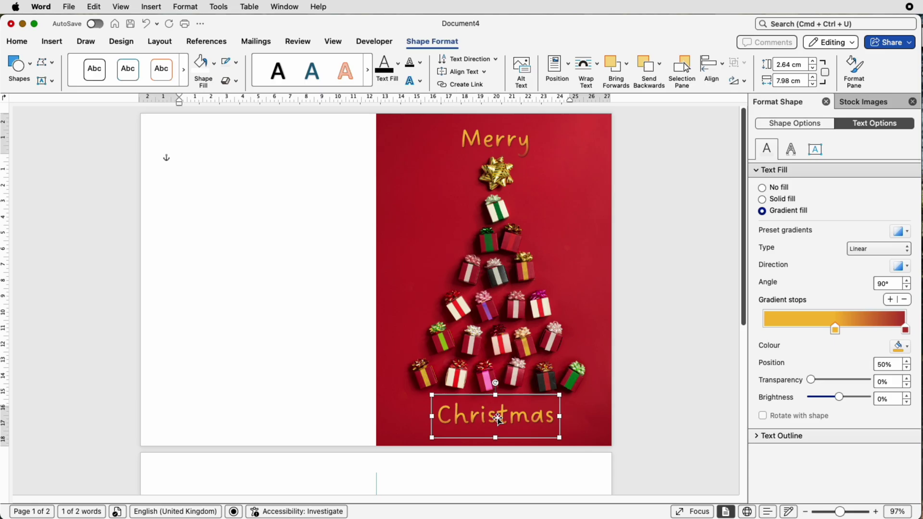
# Copy the 'Christmas' box onto the white half and retype it as 'Name Design Company'.
pyautogui.moveTo(498, 418); pyautogui.dragTo(262, 415)
pyautogui.press('super+a')
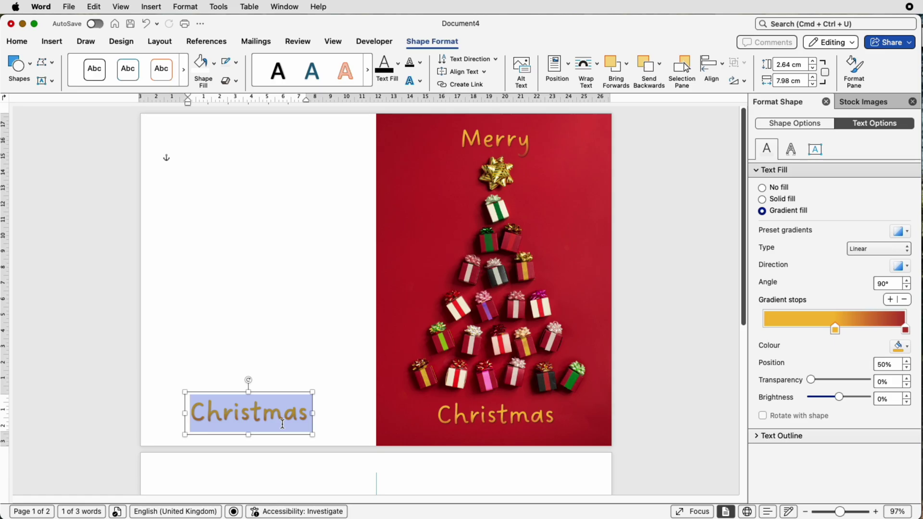
pyautogui.write('Name Design Company')
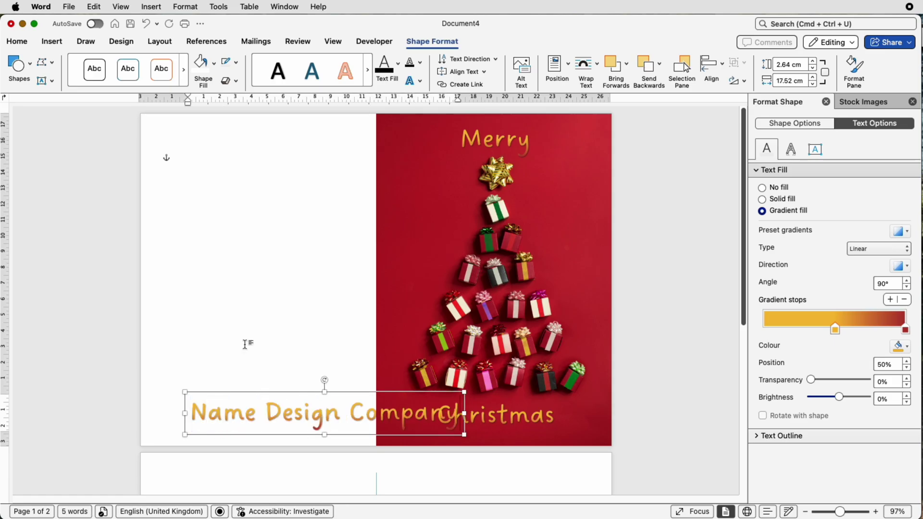
# Shrink the company name to 26 pt and move it to the panel's bottom-left.
pyautogui.click(250, 407)
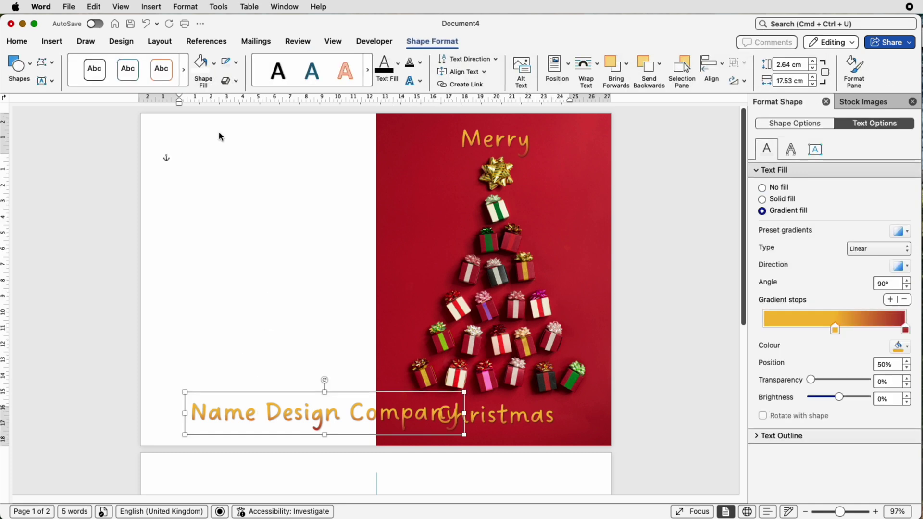
pyautogui.click(17, 41)
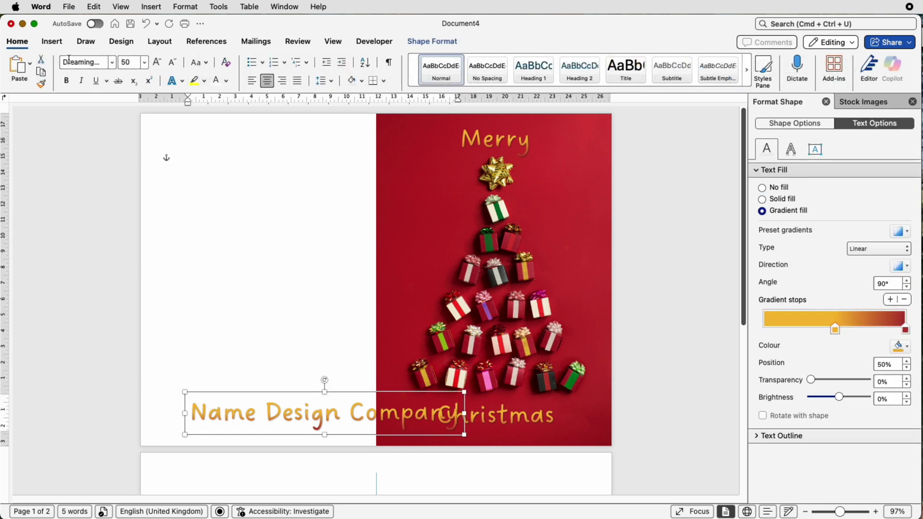
pyautogui.click(172, 62)
pyautogui.click(172, 62)
pyautogui.click(172, 62)
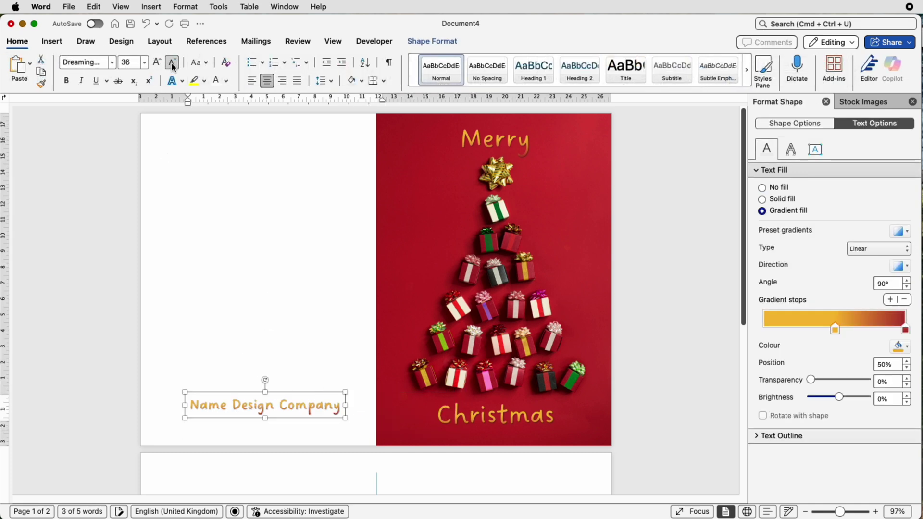
pyautogui.click(172, 63)
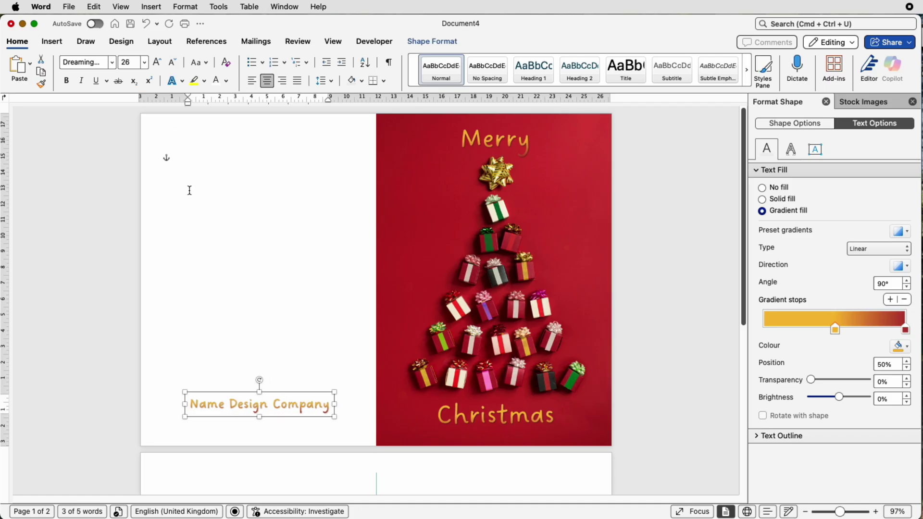
pyautogui.moveTo(259, 409); pyautogui.dragTo(253, 418)
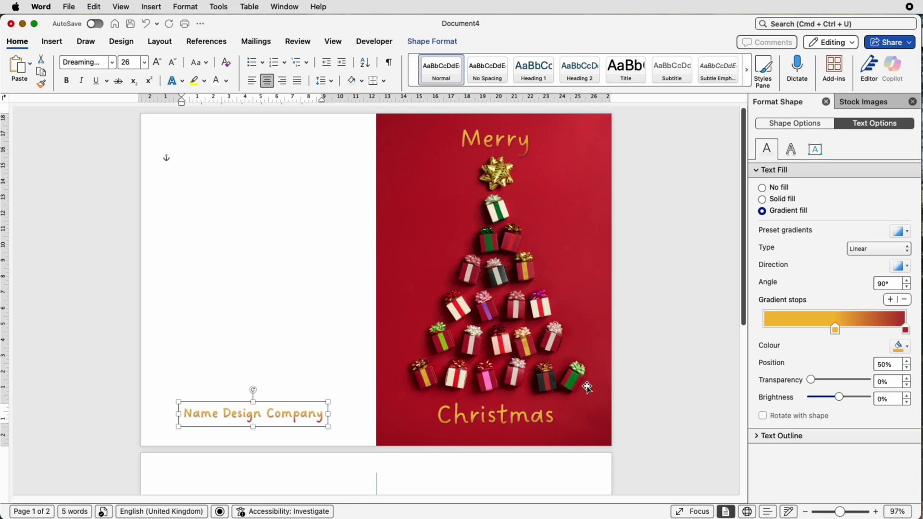
# Give the company name a solid green text fill.
pyautogui.click(761, 200)
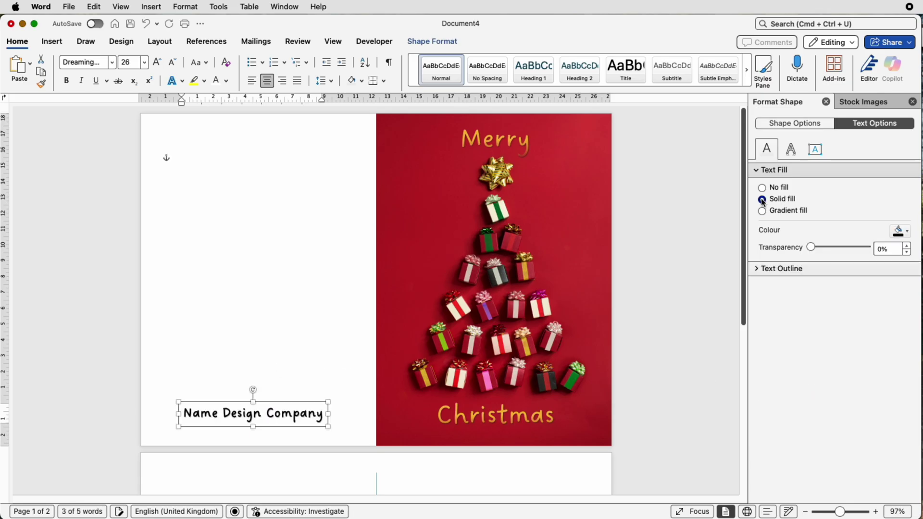
pyautogui.click(908, 233)
pyautogui.click(920, 350)
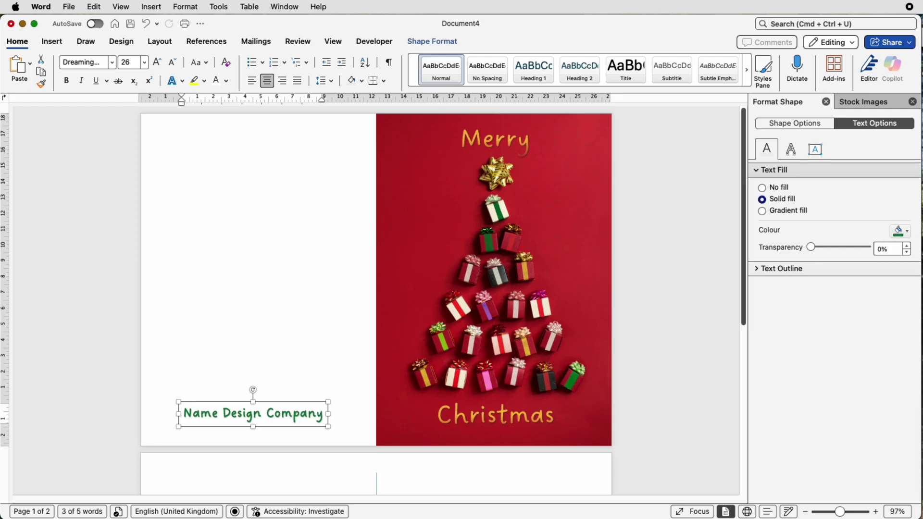
pyautogui.click(301, 282)
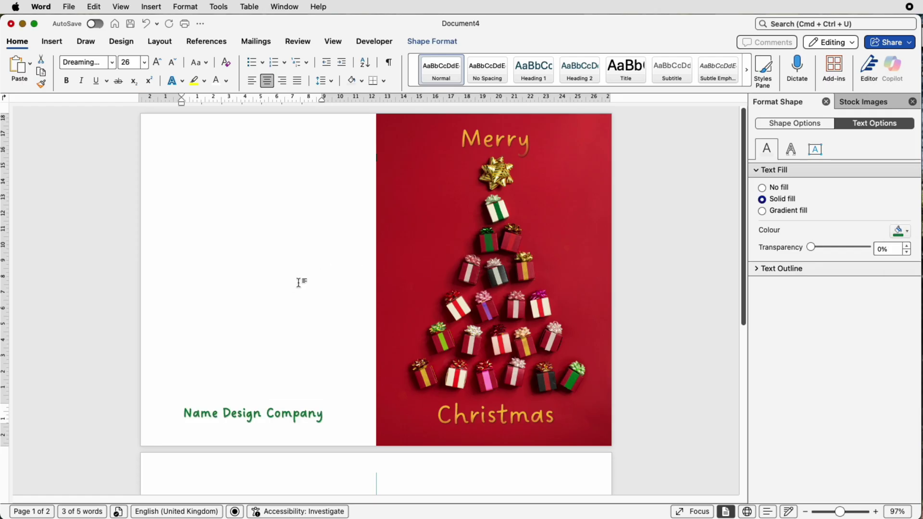
pyautogui.click(54, 42)
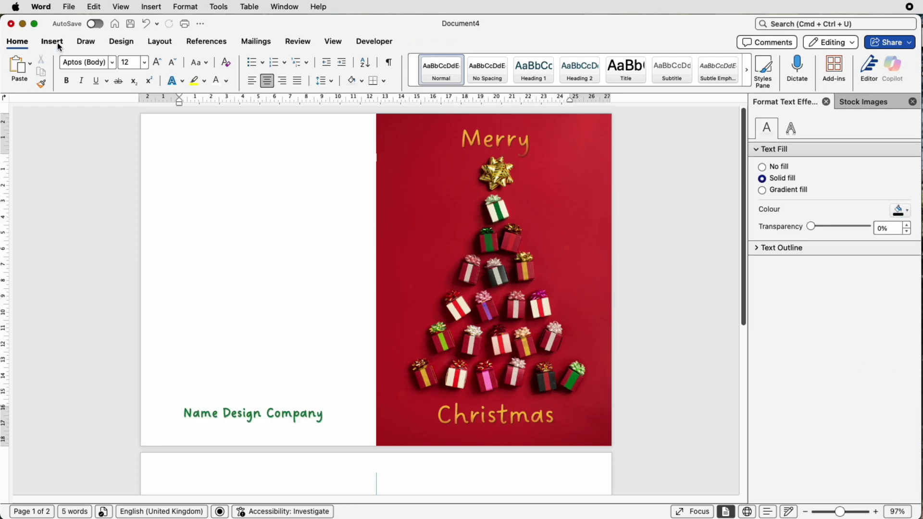
# Insert the filled Christmas tree icon, float it above the company name, and fill it green.
pyautogui.click(201, 71)
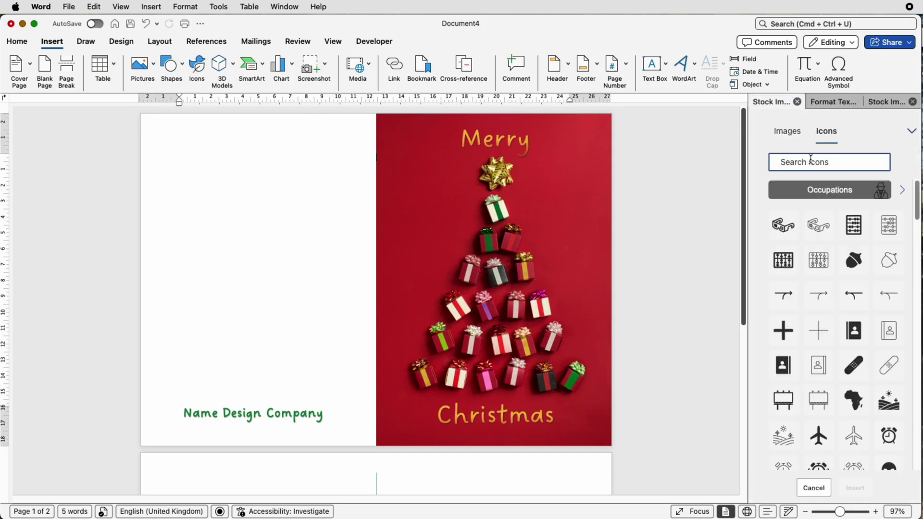
pyautogui.write('christmas')
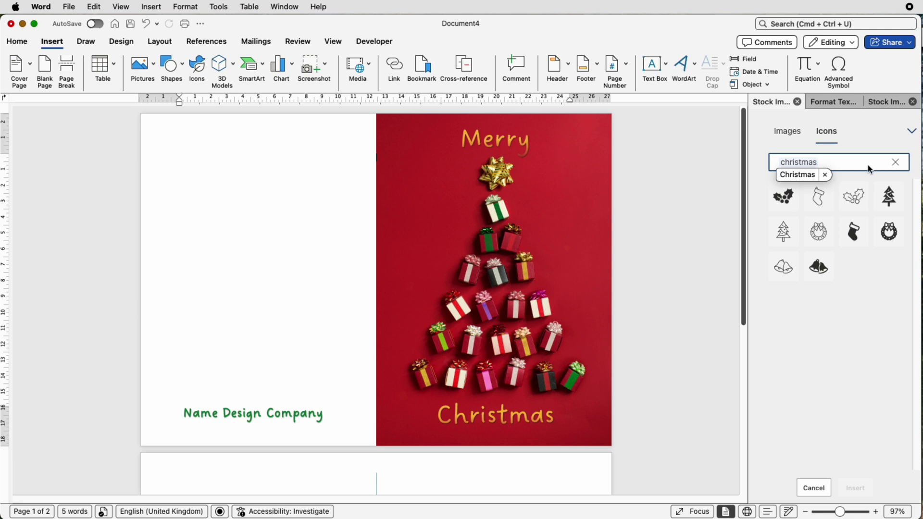
pyautogui.click(891, 193)
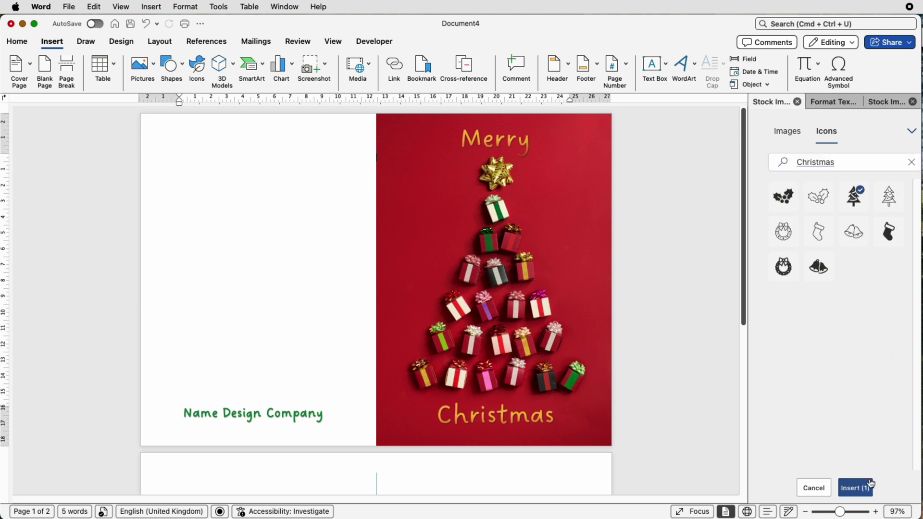
pyautogui.click(855, 487)
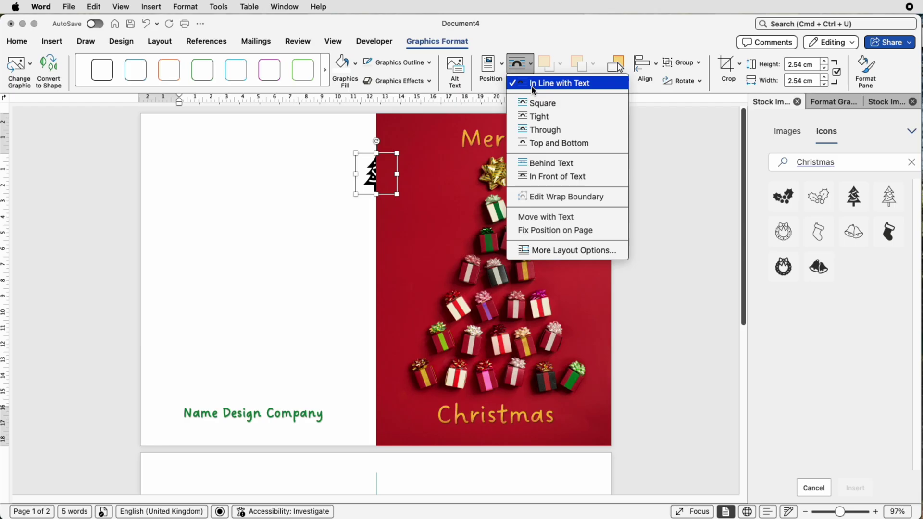
pyautogui.click(542, 179)
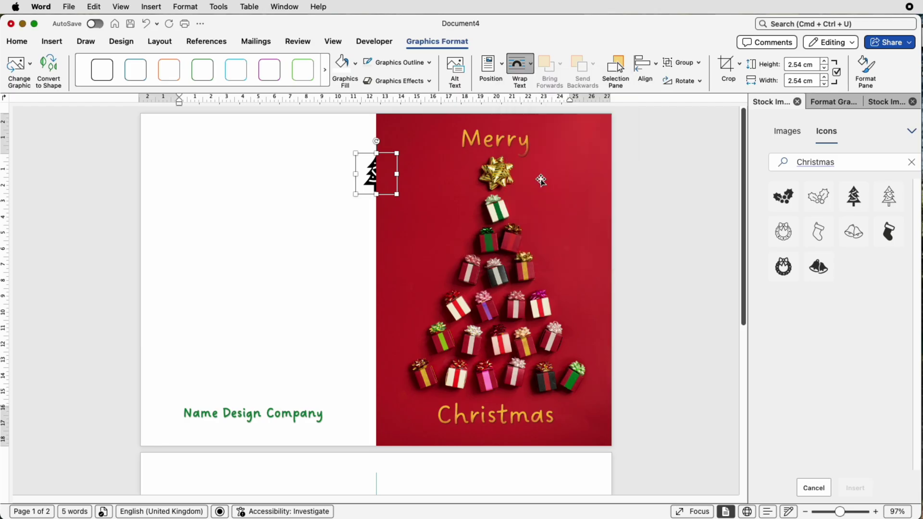
pyautogui.moveTo(377, 175); pyautogui.dragTo(253, 382)
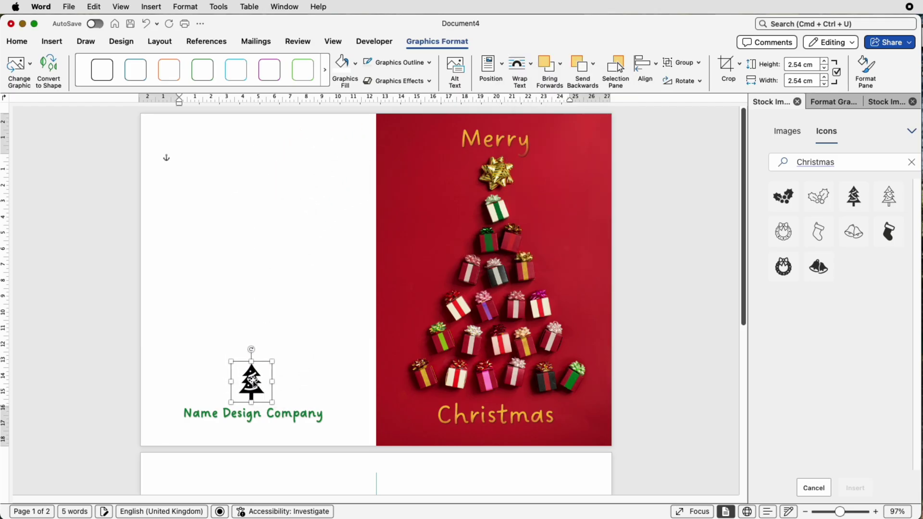
pyautogui.click(356, 68)
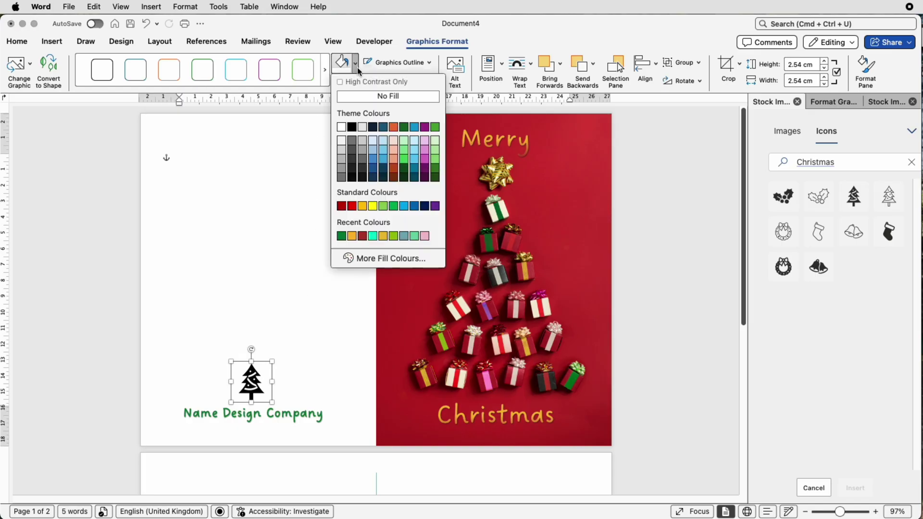
pyautogui.click(341, 236)
pyautogui.click(269, 419)
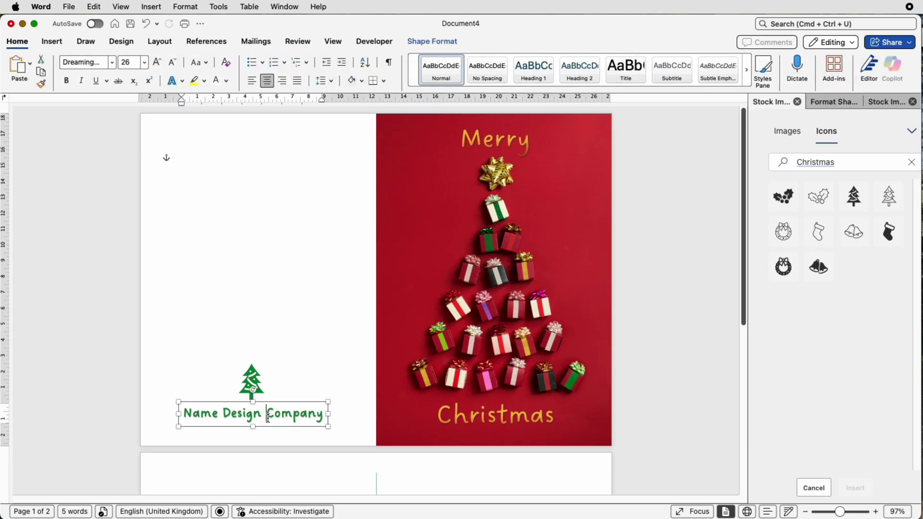
# Wrap 'Company' onto a second line and stack the name under the raised tree icon.
pyautogui.moveTo(327, 414); pyautogui.dragTo(266, 424)
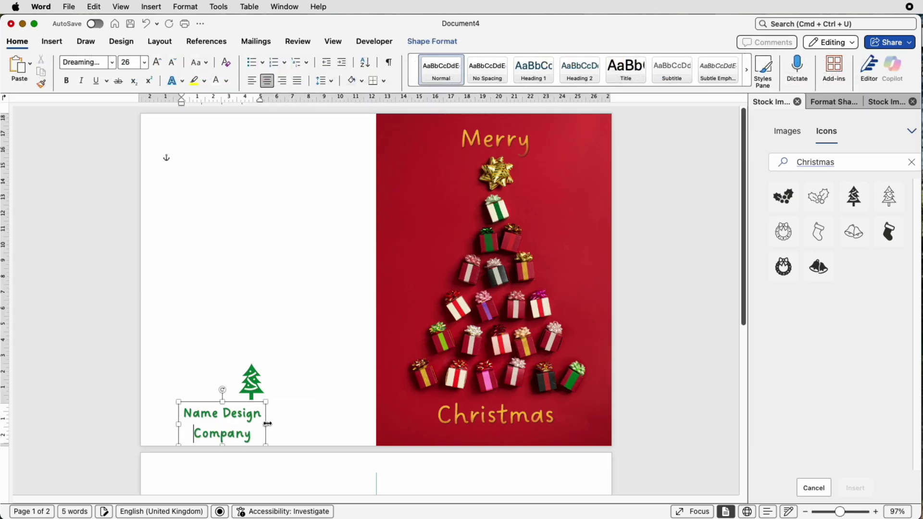
pyautogui.moveTo(249, 380); pyautogui.dragTo(249, 346)
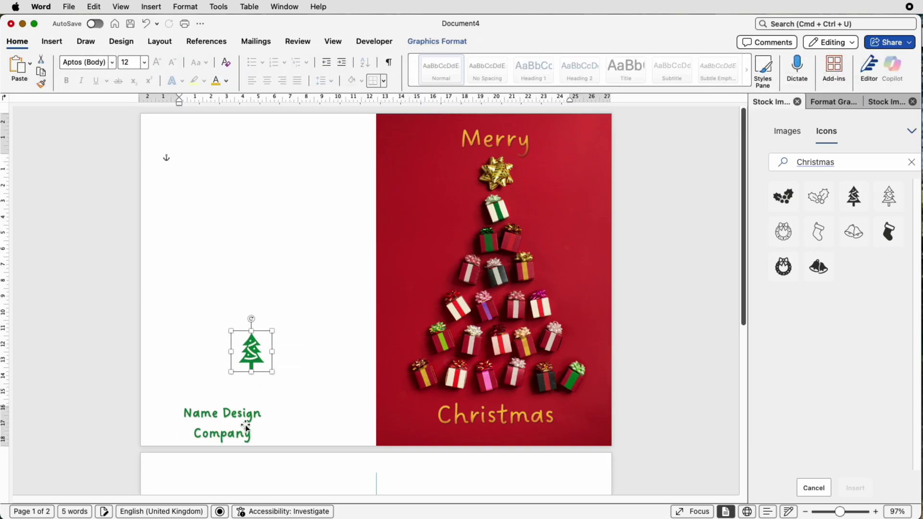
pyautogui.moveTo(244, 419); pyautogui.dragTo(273, 397)
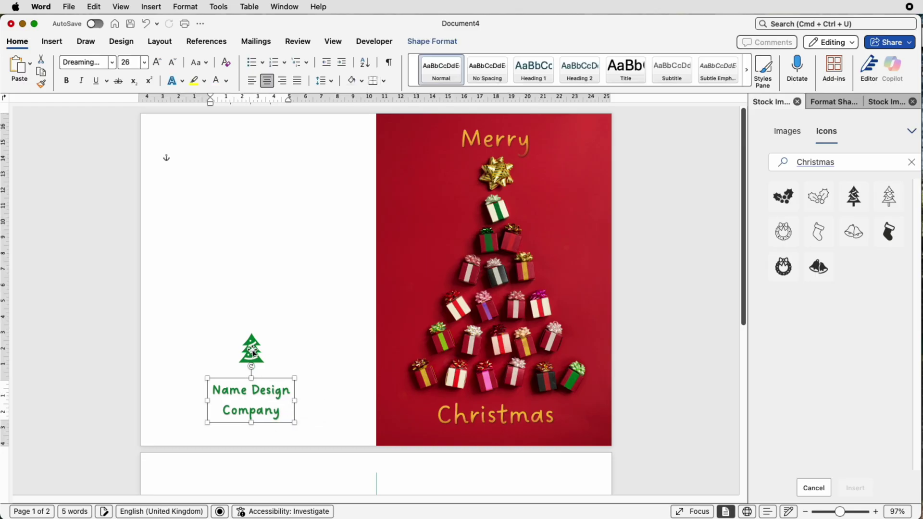
pyautogui.press('super+a')
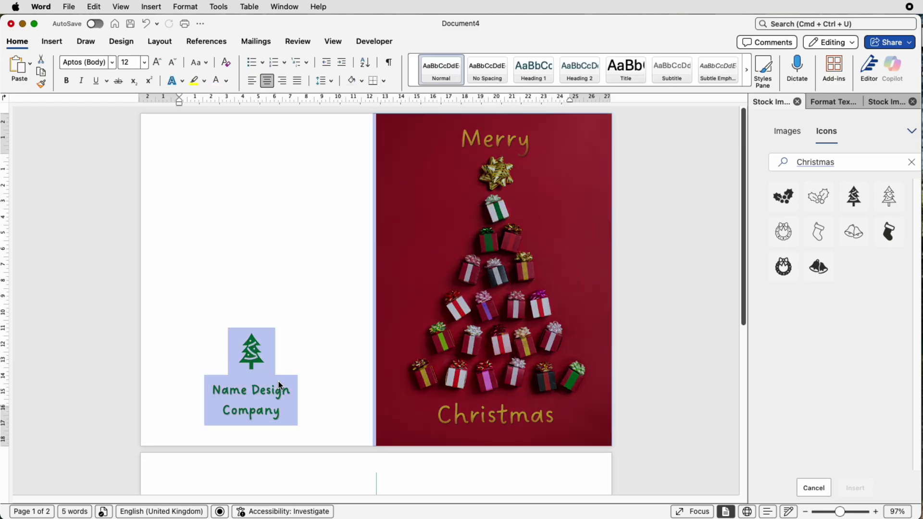
pyautogui.click(264, 387)
pyautogui.click(254, 423)
pyautogui.keyDown('shift'); pyautogui.click(253, 354); pyautogui.keyUp('shift')
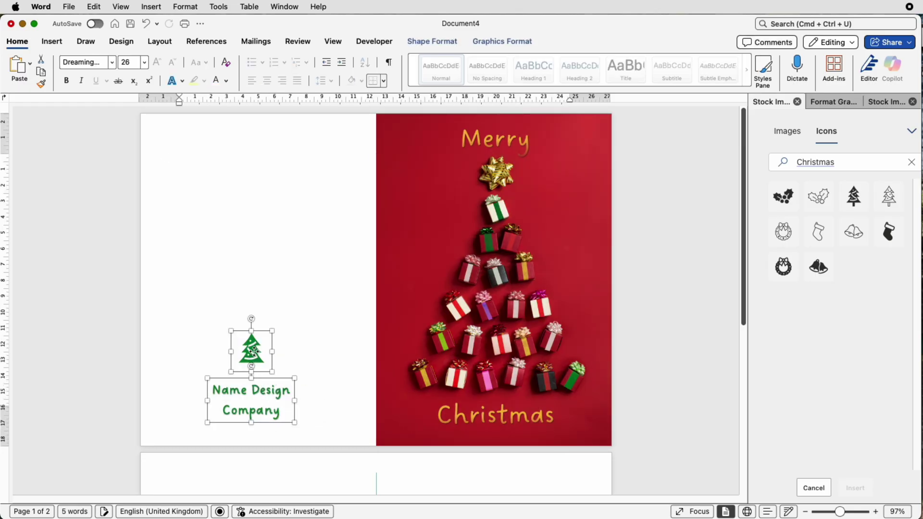
# Centre-align the tree and company name, group them as one logo, and shift it.
pyautogui.click(450, 42)
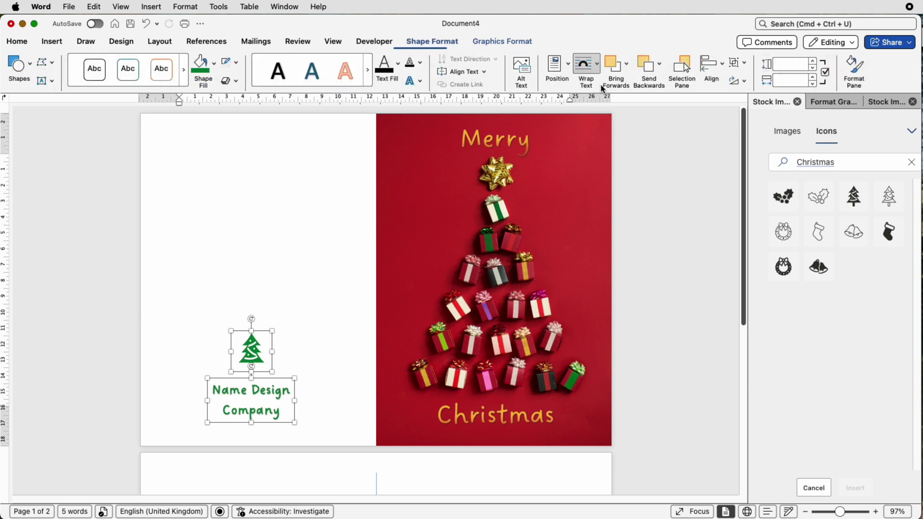
pyautogui.click(720, 65)
pyautogui.click(722, 111)
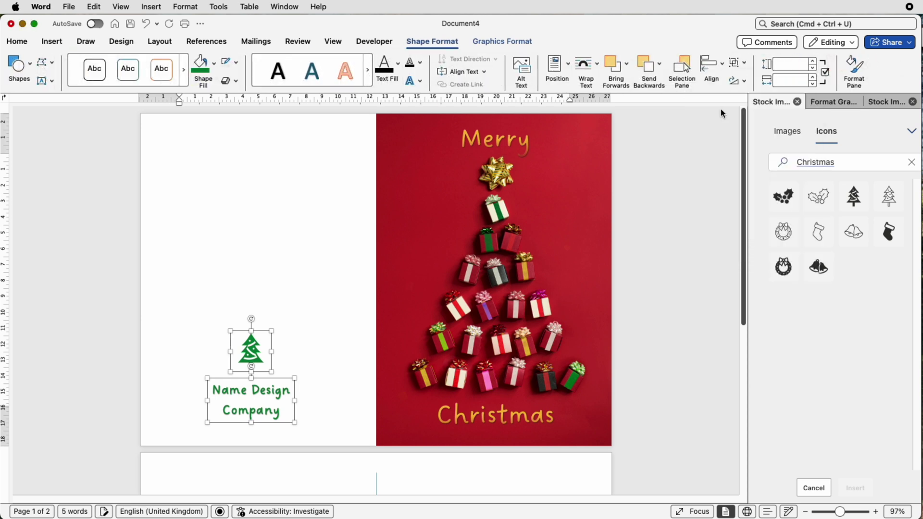
pyautogui.click(742, 64)
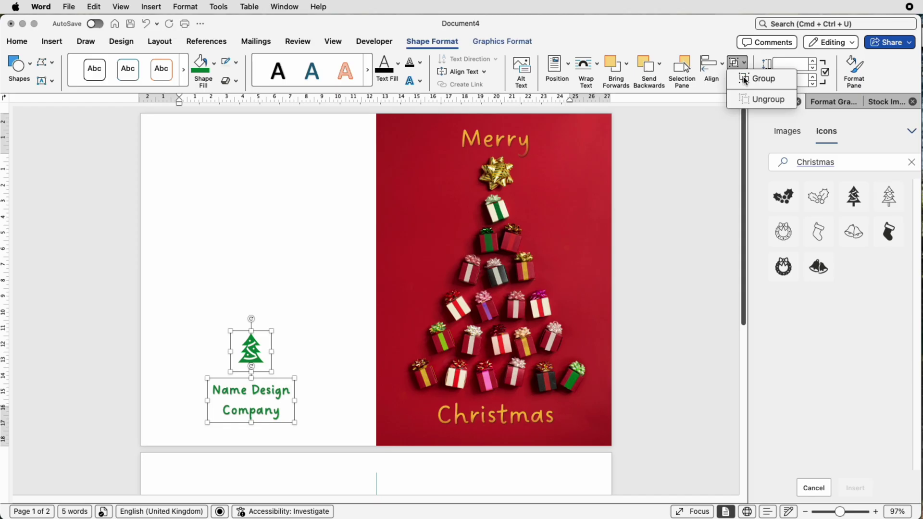
pyautogui.click(757, 78)
pyautogui.moveTo(257, 391)
pyautogui.mouseDown()
pyautogui.moveTo(248, 382)
pyautogui.moveTo(252, 341)
pyautogui.moveTo(269, 358)
pyautogui.moveTo(261, 395)
pyautogui.mouseUp()
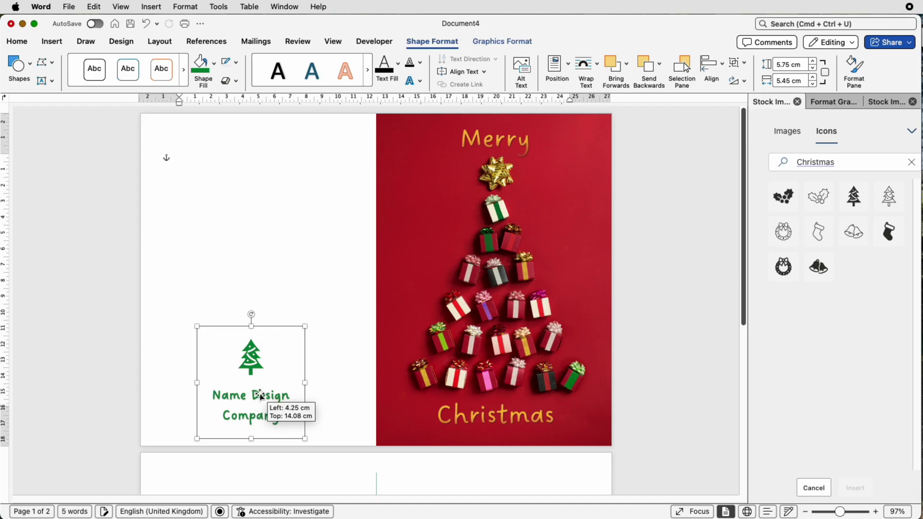
pyautogui.click(302, 302)
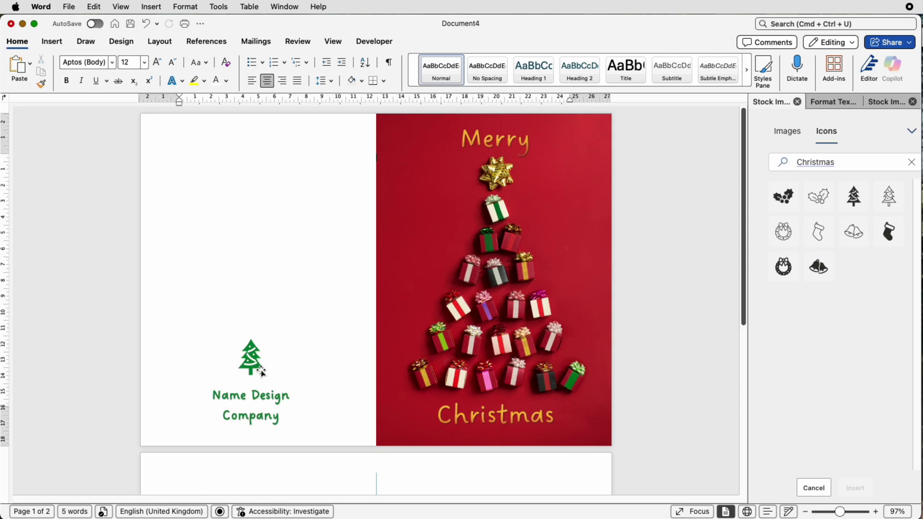
# Bring the 'Christmas' text box down onto the inside page 2.
pyautogui.scroll(-8, 296, 369)
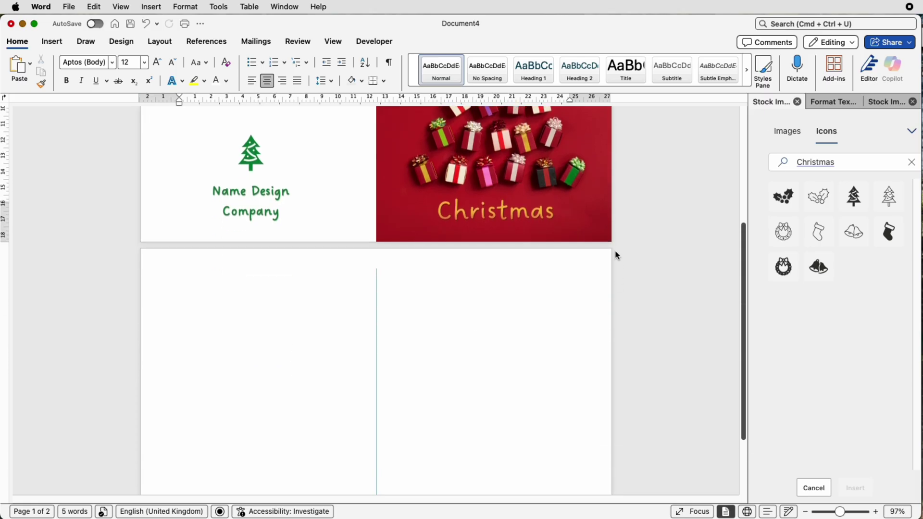
pyautogui.click(515, 217)
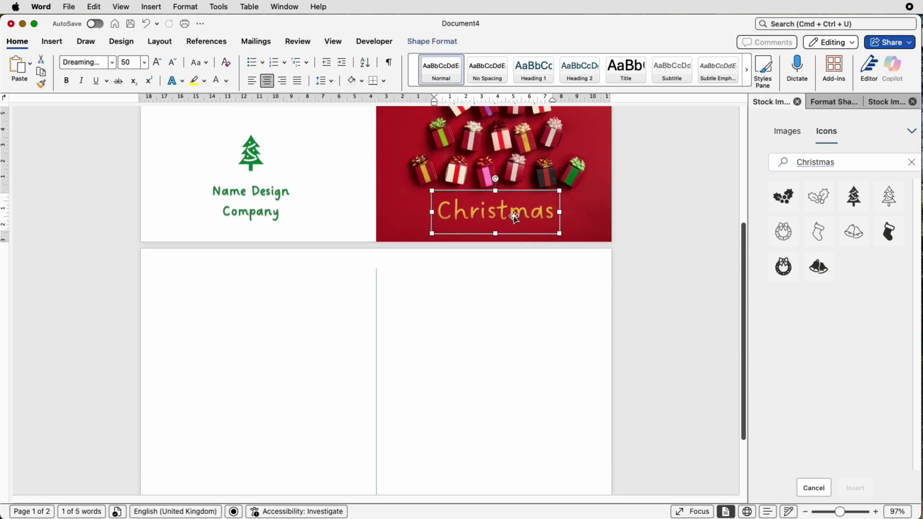
pyautogui.moveTo(515, 216); pyautogui.dragTo(509, 436)
pyautogui.scroll(-5, 508, 437)
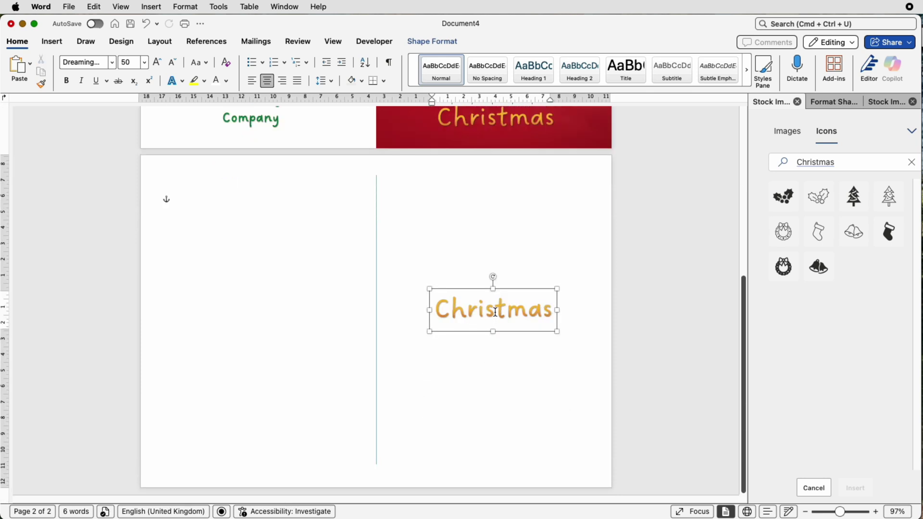
# Retype it as 'And' / 'A Happy New Year' at 36 pt and shift it slightly left.
pyautogui.doubleClick(495, 312)
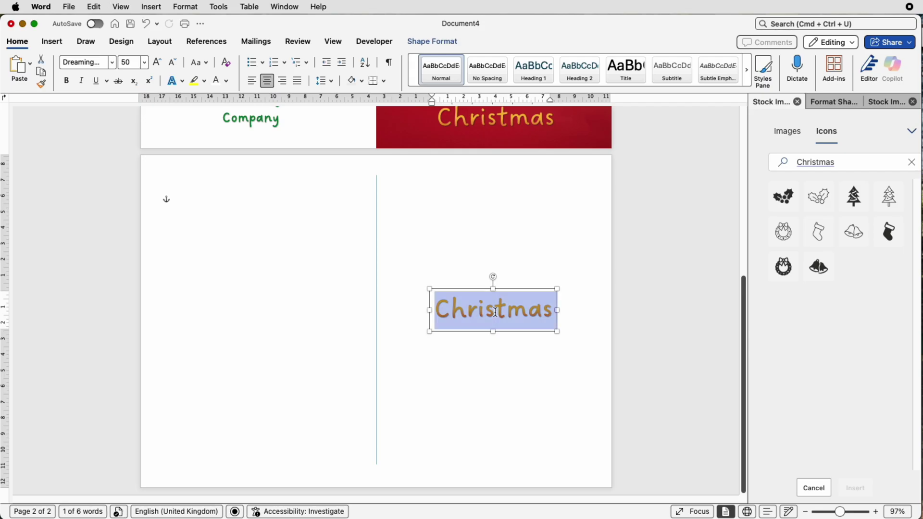
pyautogui.write('And')
pyautogui.press('Return')
pyautogui.write('A Happy New Year')
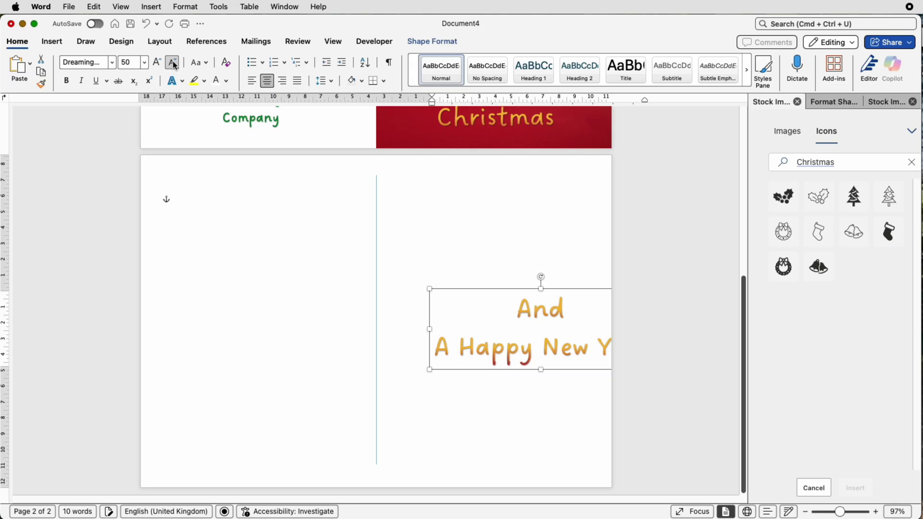
pyautogui.click(172, 63)
pyautogui.click(173, 63)
pyautogui.moveTo(480, 289); pyautogui.dragTo(461, 288)
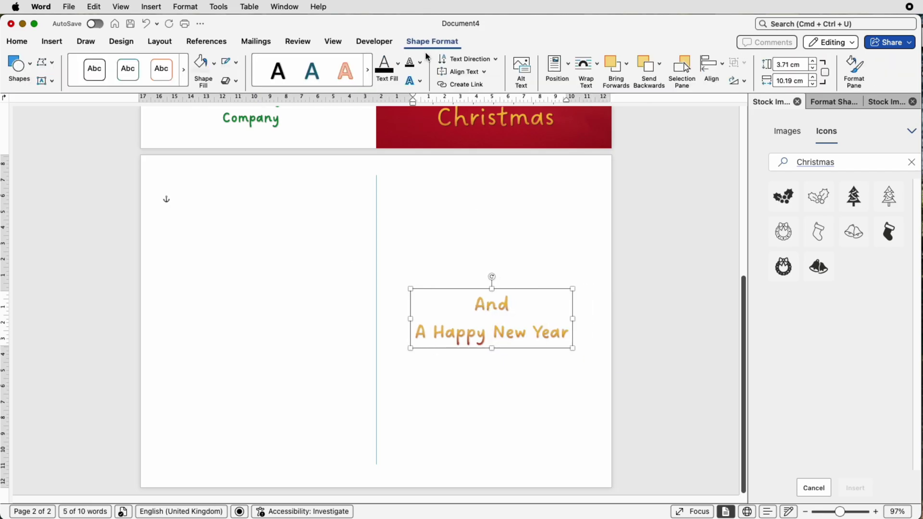
# Give the greeting text a solid green fill.
pyautogui.click(827, 103)
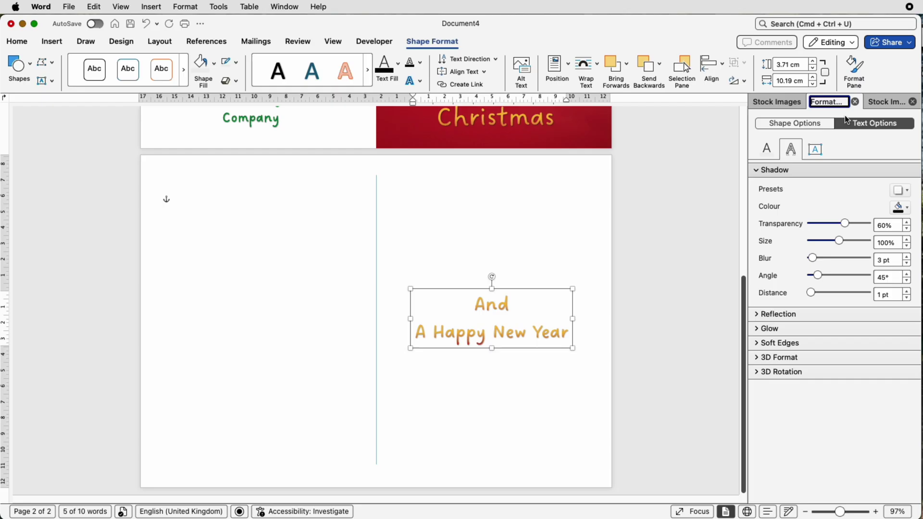
pyautogui.click(767, 150)
pyautogui.click(761, 199)
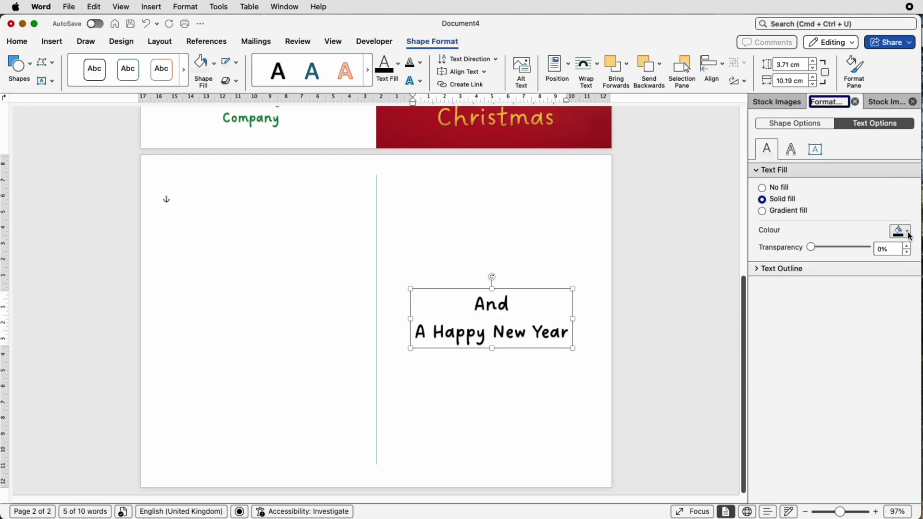
pyautogui.click(900, 231)
pyautogui.click(899, 381)
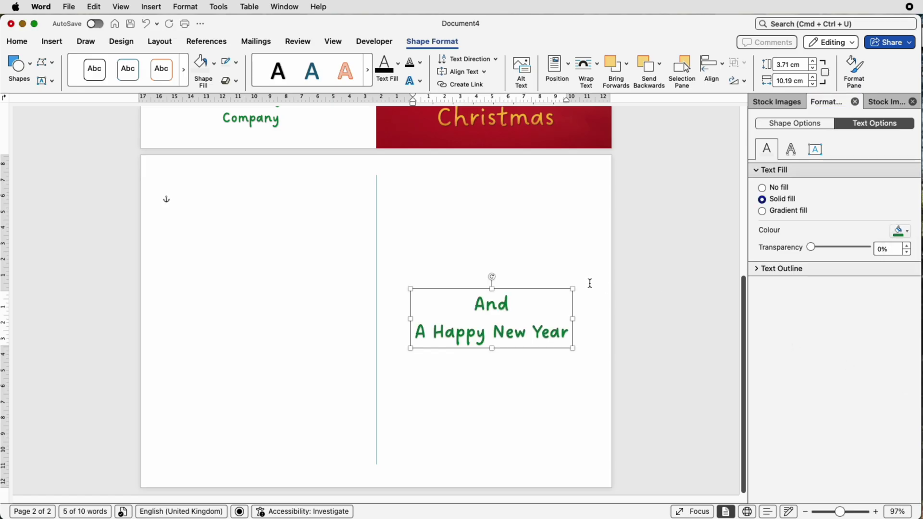
# Set the greeting in Bernard MT after trying Bauhaus 93.
pyautogui.click(28, 43)
pyautogui.click(111, 62)
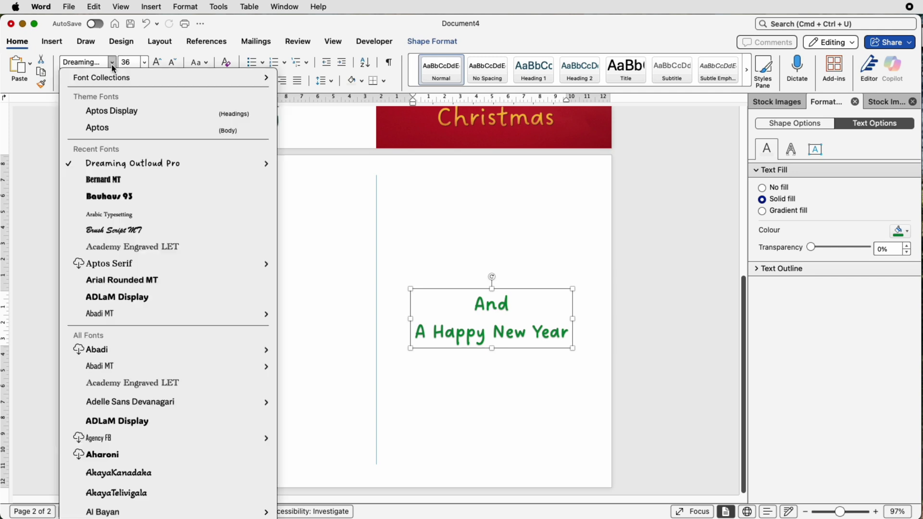
pyautogui.click(104, 196)
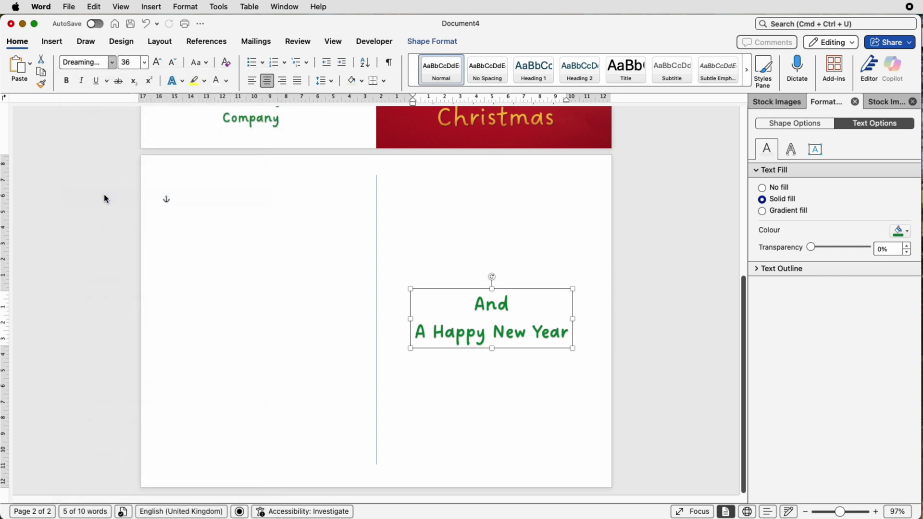
pyautogui.click(110, 63)
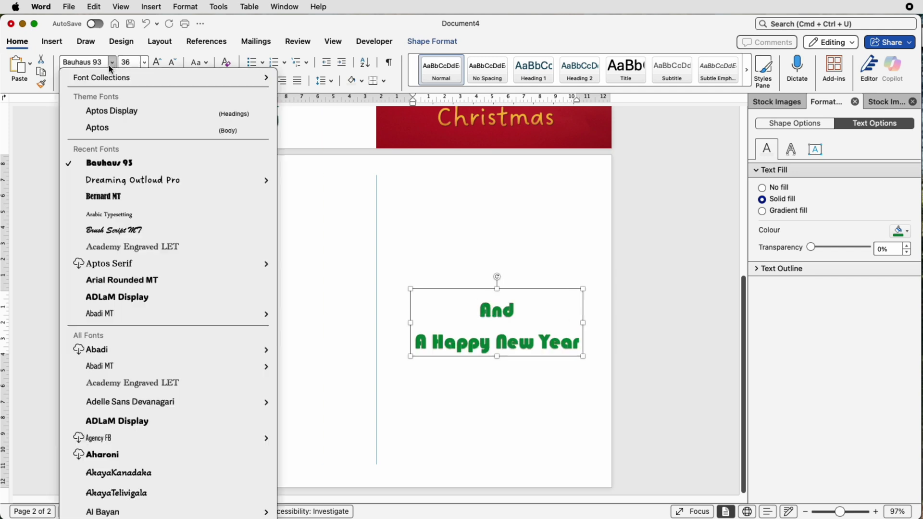
pyautogui.click(96, 197)
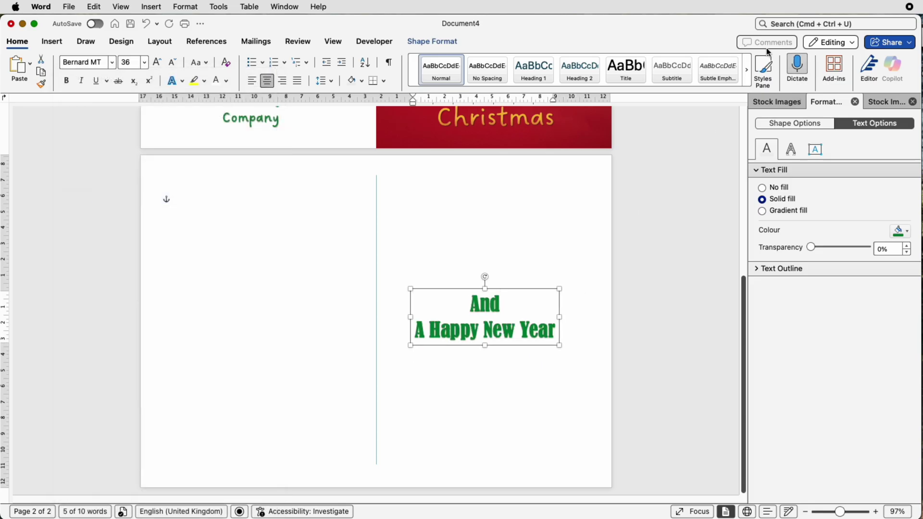
# Centre the greeting box vertically on the page and nudge it slightly right.
pyautogui.click(437, 42)
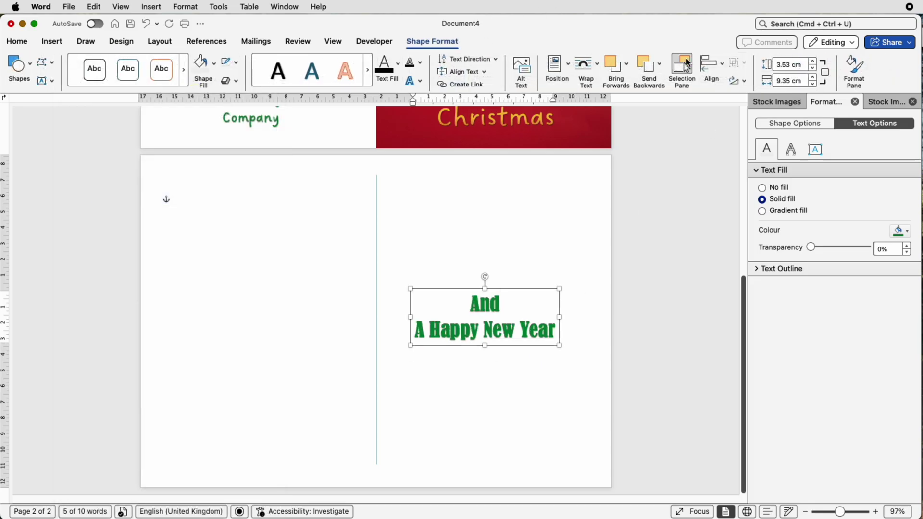
pyautogui.click(721, 64)
pyautogui.click(731, 172)
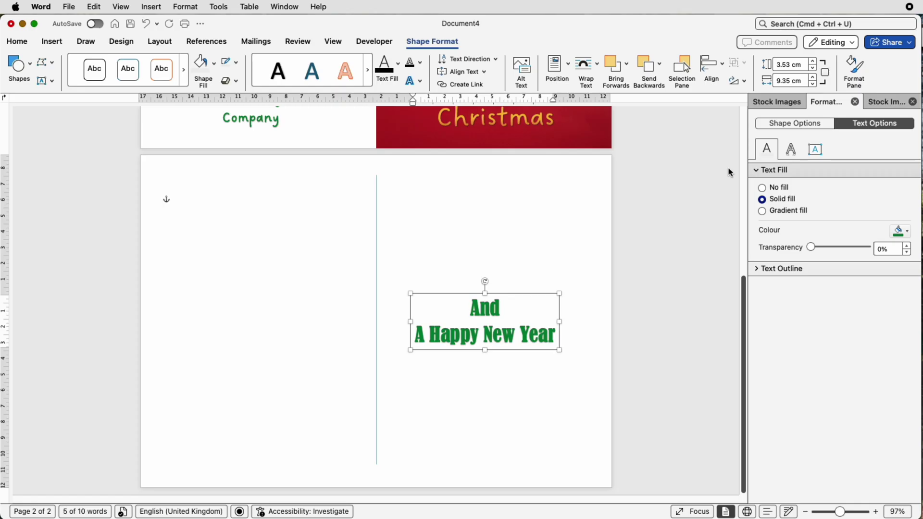
pyautogui.press('Right')
pyautogui.press('Right')
pyautogui.press('Right')
pyautogui.press('Right')
pyautogui.press('Right')
pyautogui.press('Right')
pyautogui.press('Right')
pyautogui.press('Right')
pyautogui.press('Right')
pyautogui.press('Right')
pyautogui.press('Right')
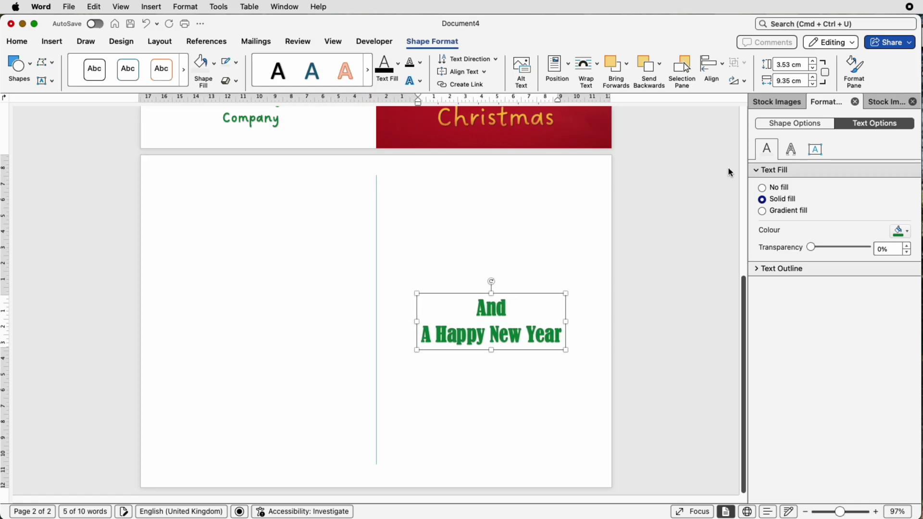
pyautogui.press('Right')
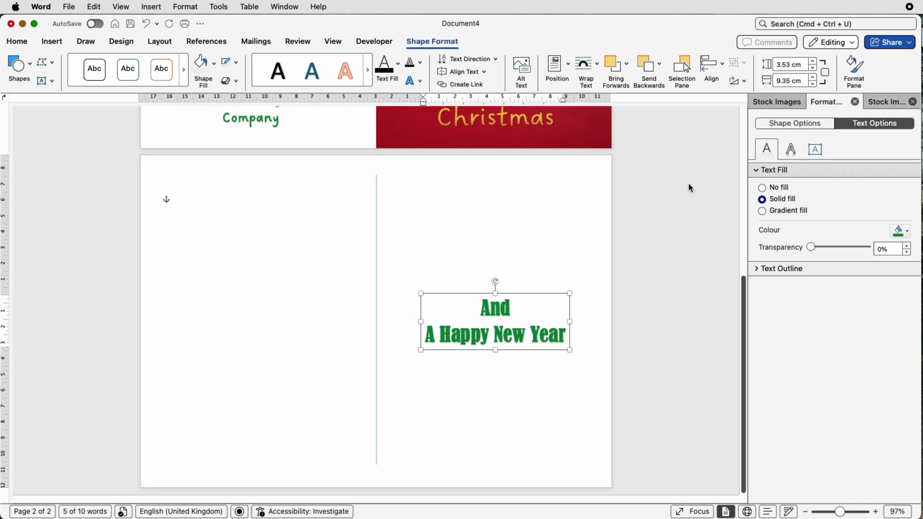
# Delete the vertical fold line from the inside page's header area.
pyautogui.click(656, 221)
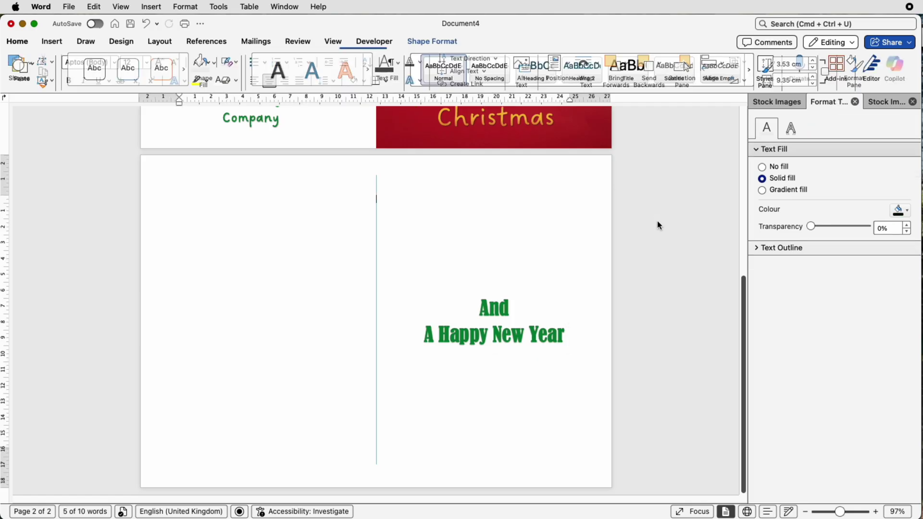
pyautogui.scroll(-5, 645, 341)
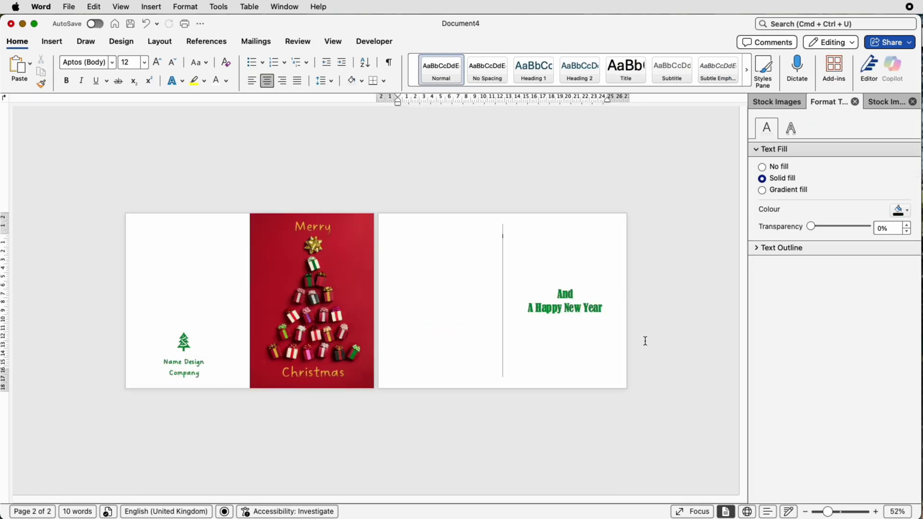
pyautogui.doubleClick(525, 224)
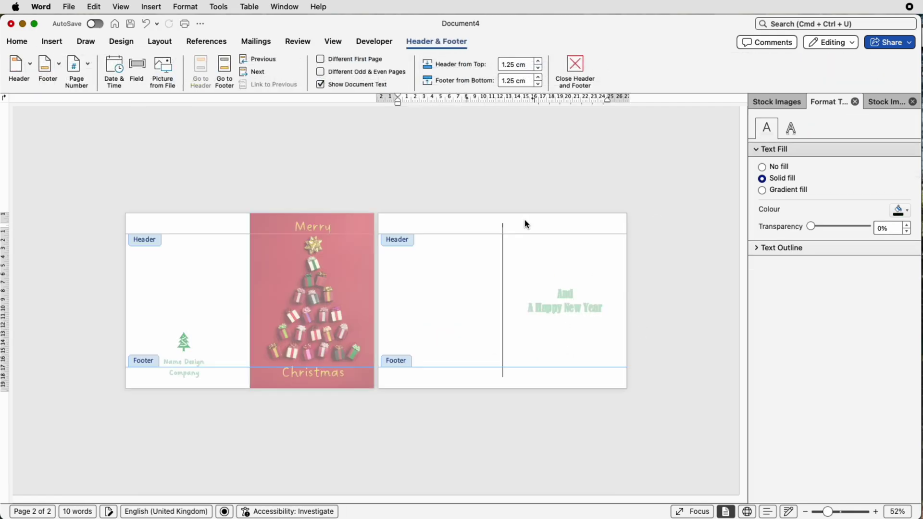
pyautogui.click(503, 253)
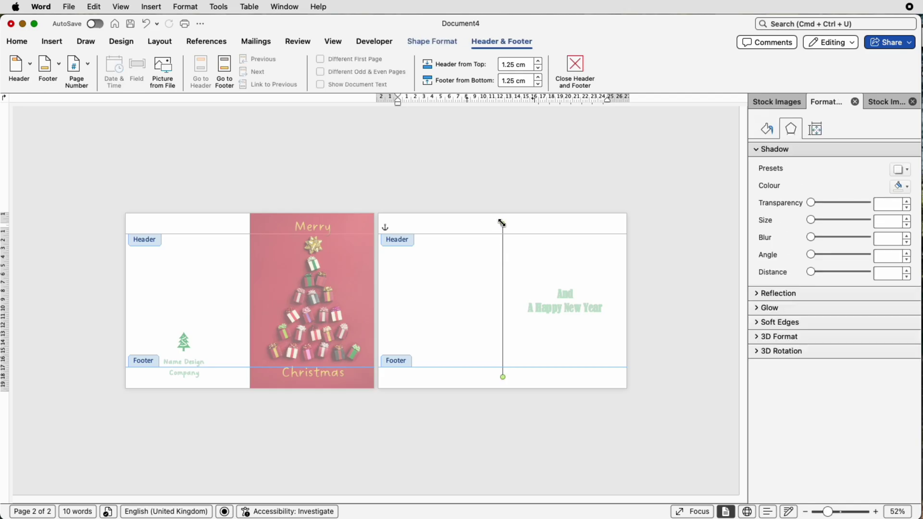
pyautogui.press('Delete')
pyautogui.doubleClick(499, 274)
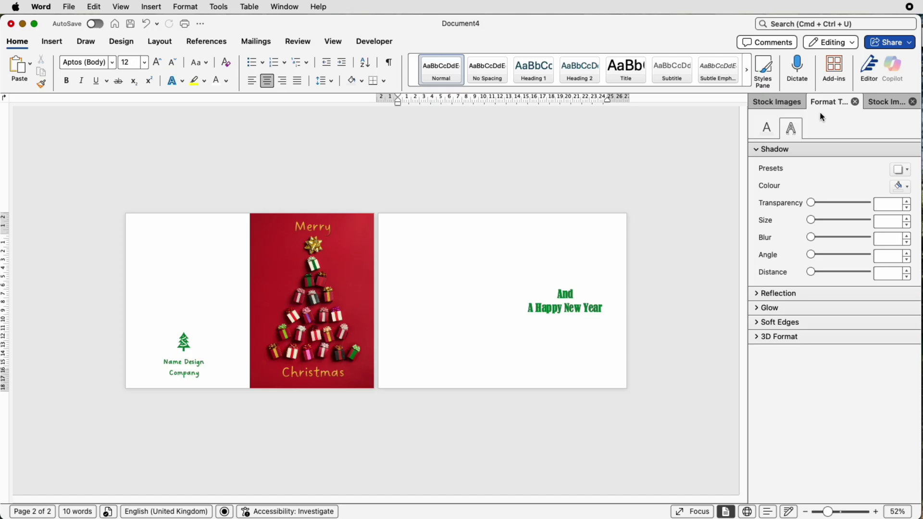
# Search the stock icon library for hearts, then close it without inserting anything.
pyautogui.click(878, 103)
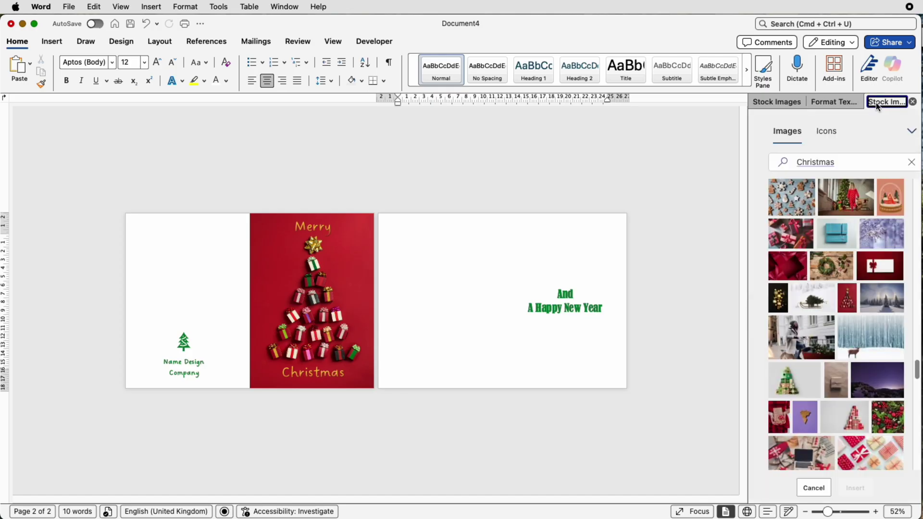
pyautogui.moveTo(876, 102); pyautogui.dragTo(774, 101)
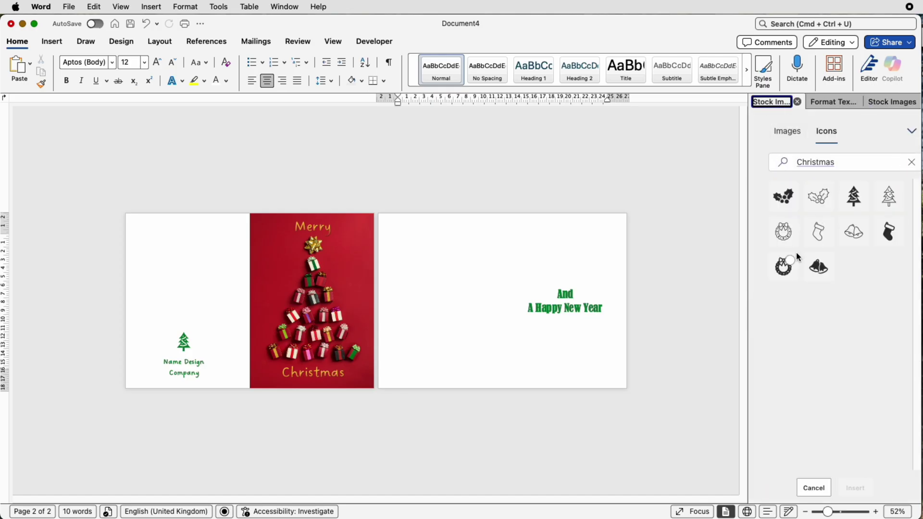
pyautogui.click(836, 161)
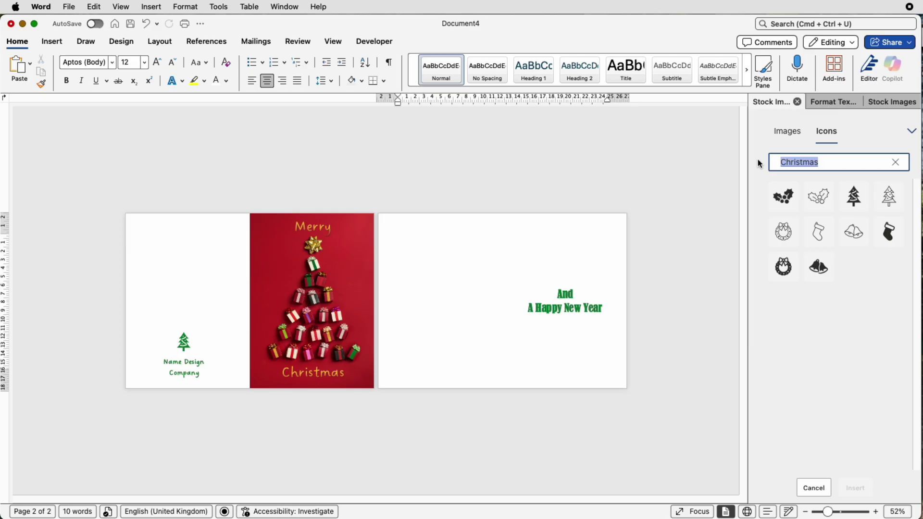
pyautogui.write('hearts')
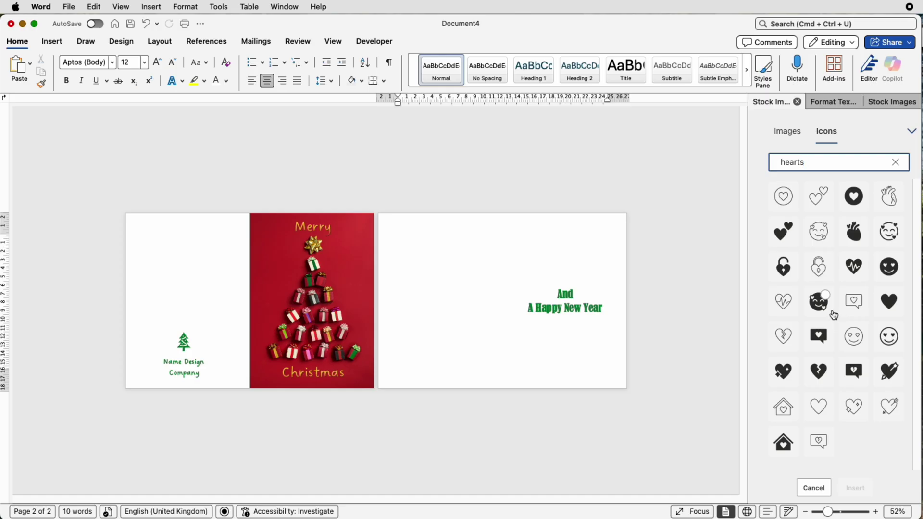
pyautogui.press('Escape')
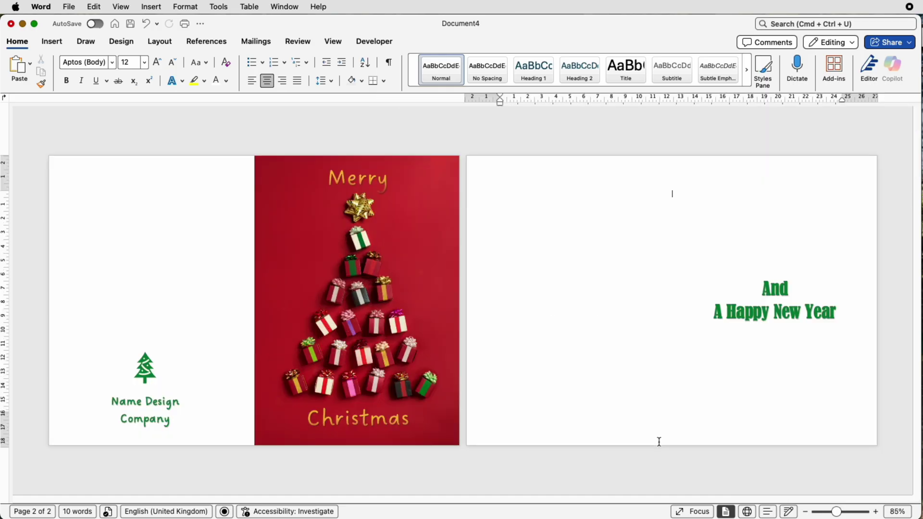